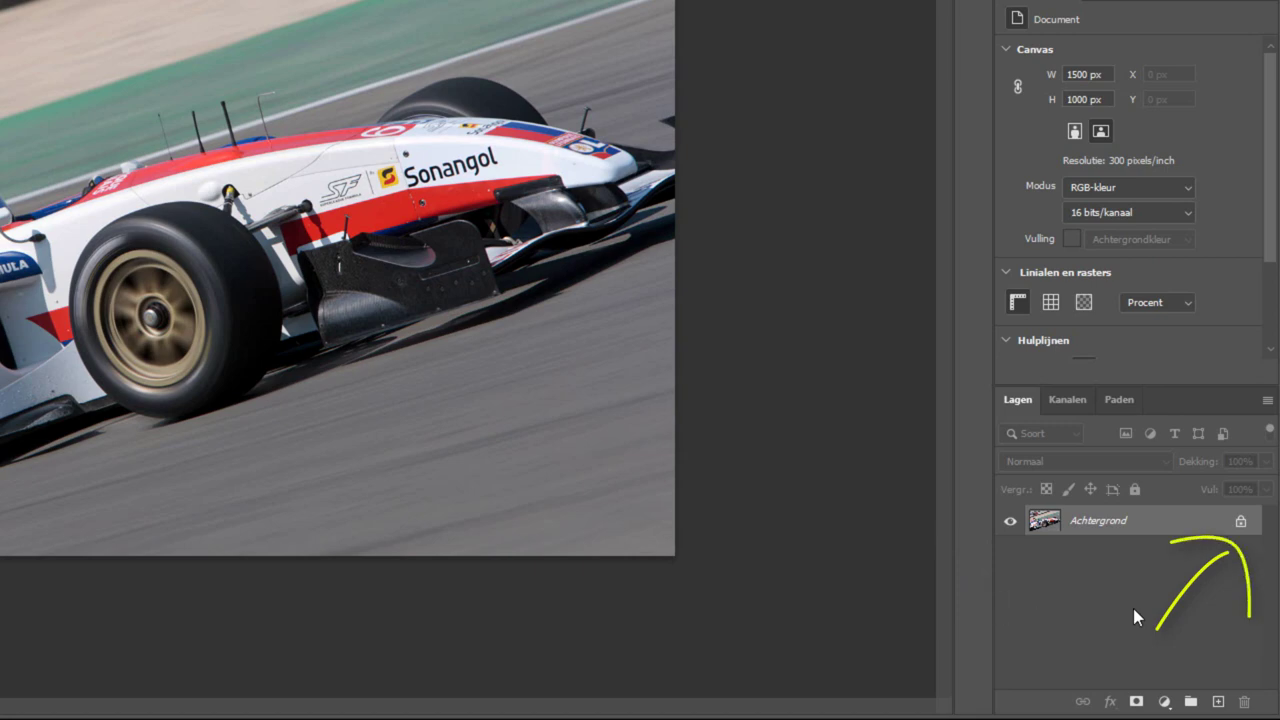
# Unlock the Achtergrond background layer so it becomes the editable Laag 0
pyautogui.click(1241, 524)
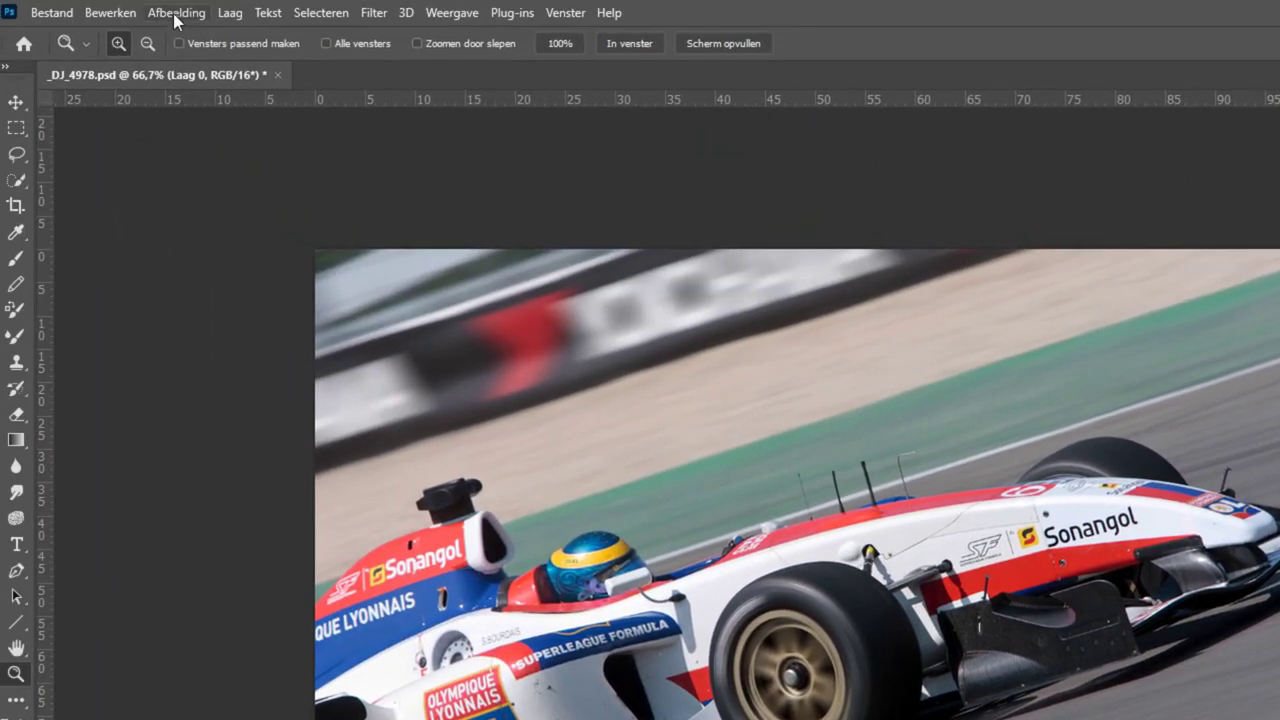
# In Canvas Size, enter a relative enlargement of 500 pixels for both width and height
pyautogui.click(173, 13)
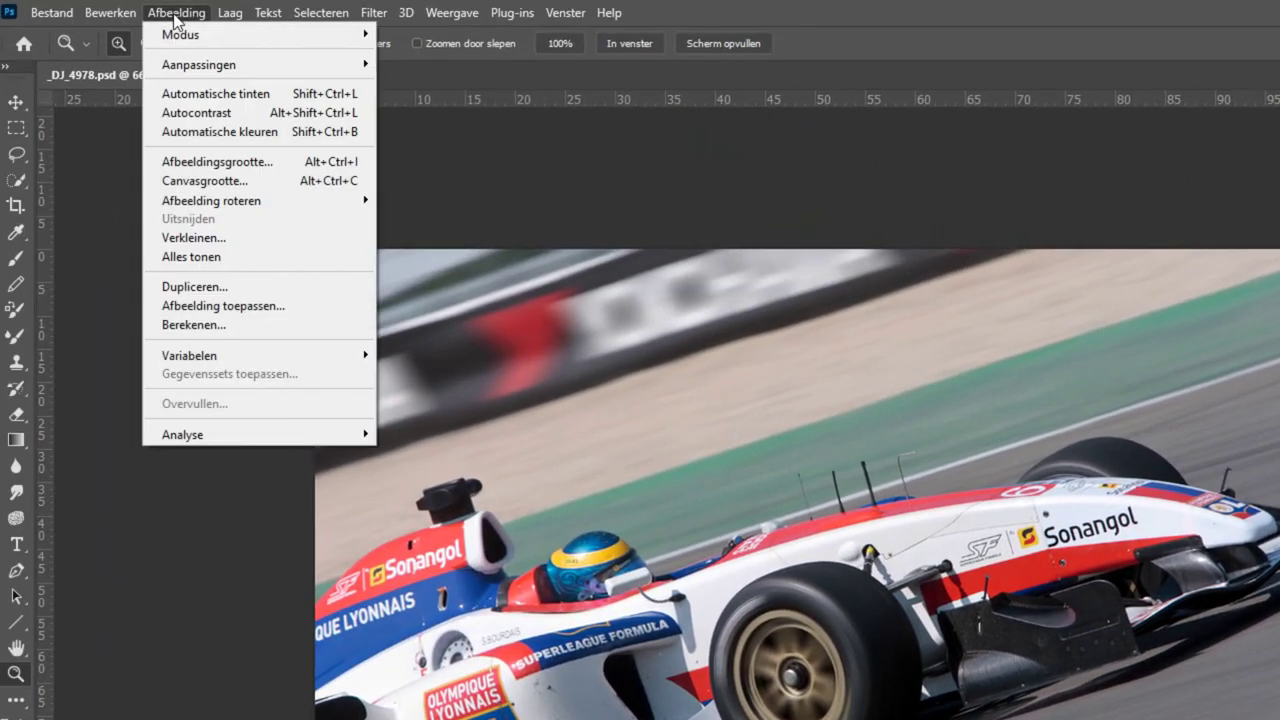
pyautogui.click(205, 181)
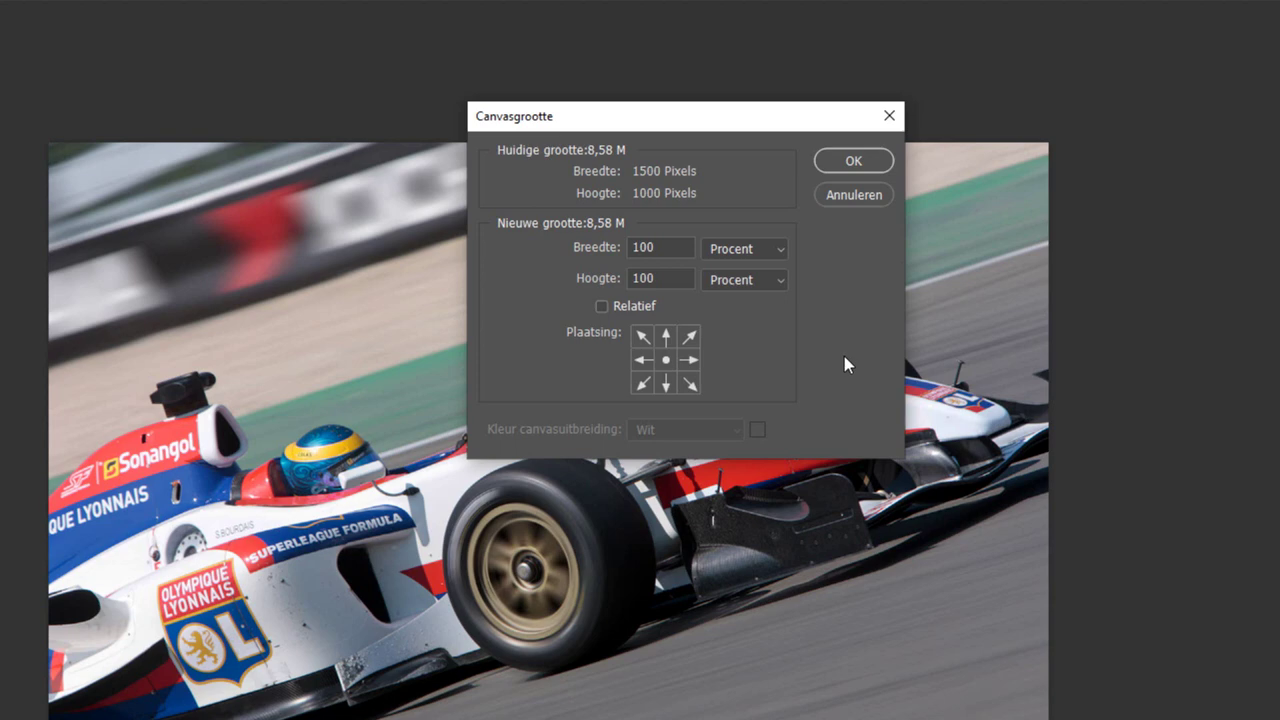
pyautogui.click(774, 256)
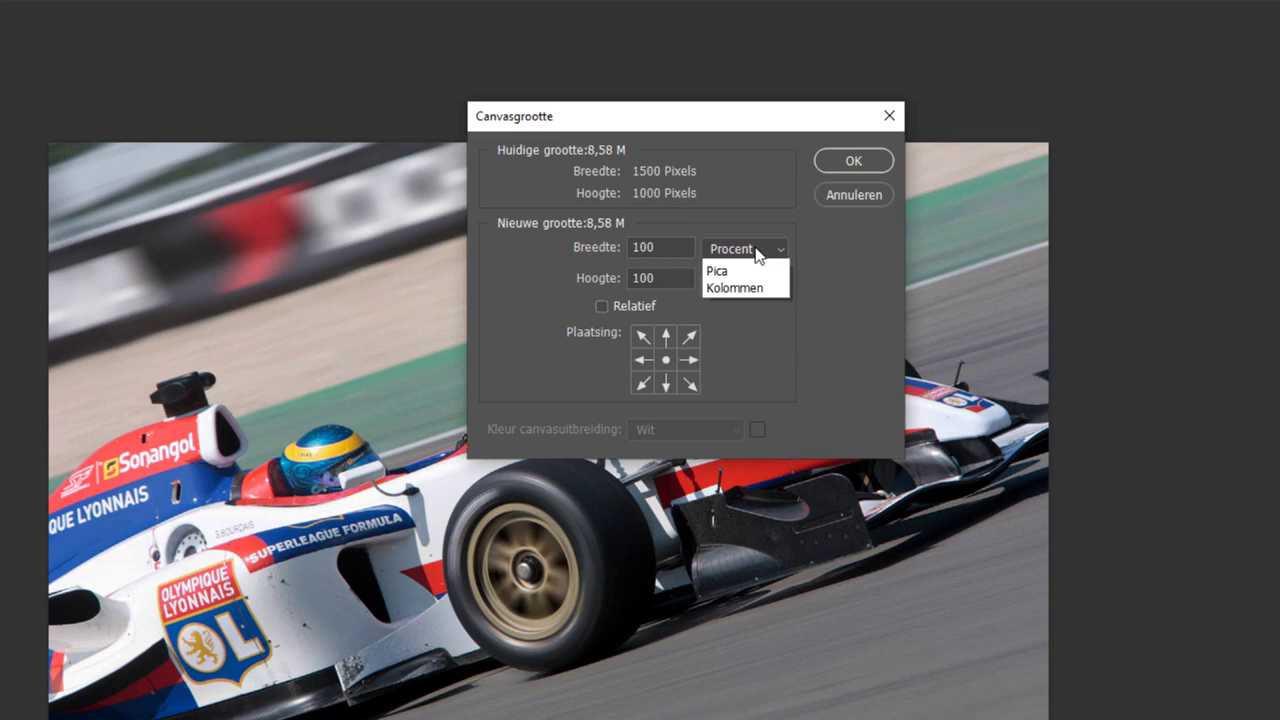
pyautogui.click(752, 284)
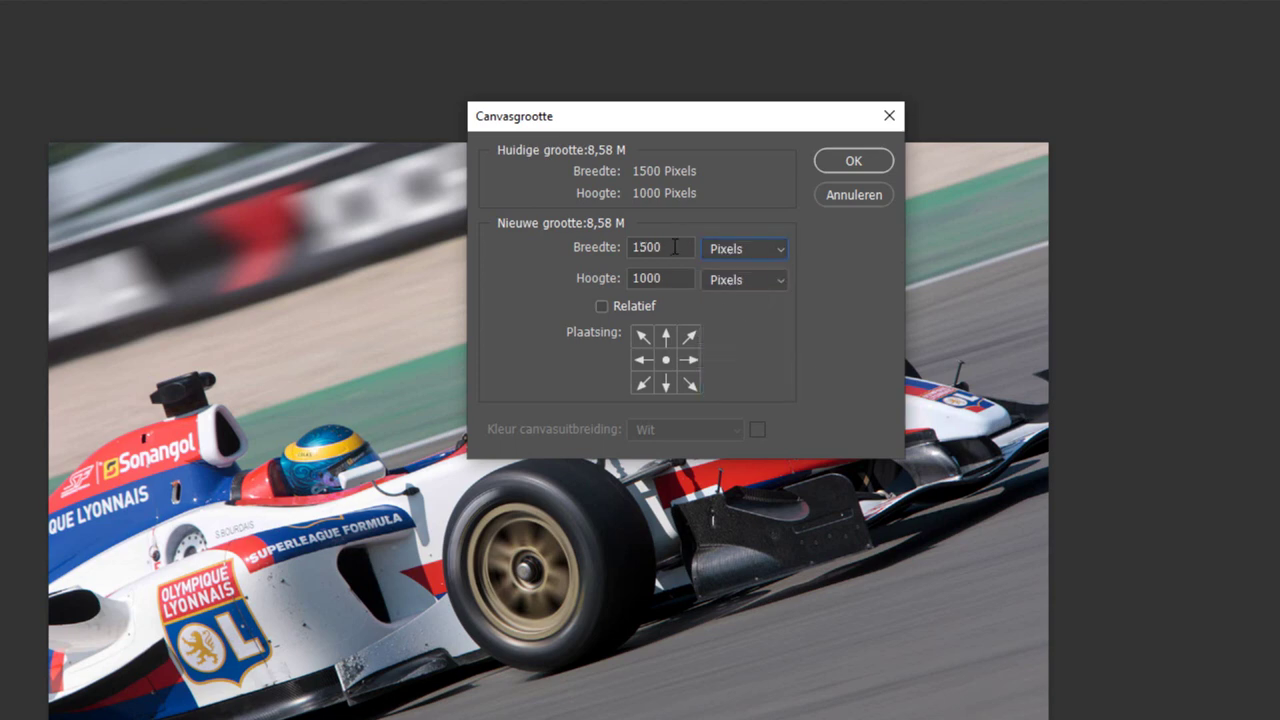
pyautogui.click(626, 305)
pyautogui.click(648, 248)
pyautogui.write('500')
pyautogui.press('Tab')
pyautogui.write('500')
# Apply the 500 px canvas enlargement and zoom out to see the whole canvas
pyautogui.click(849, 160)
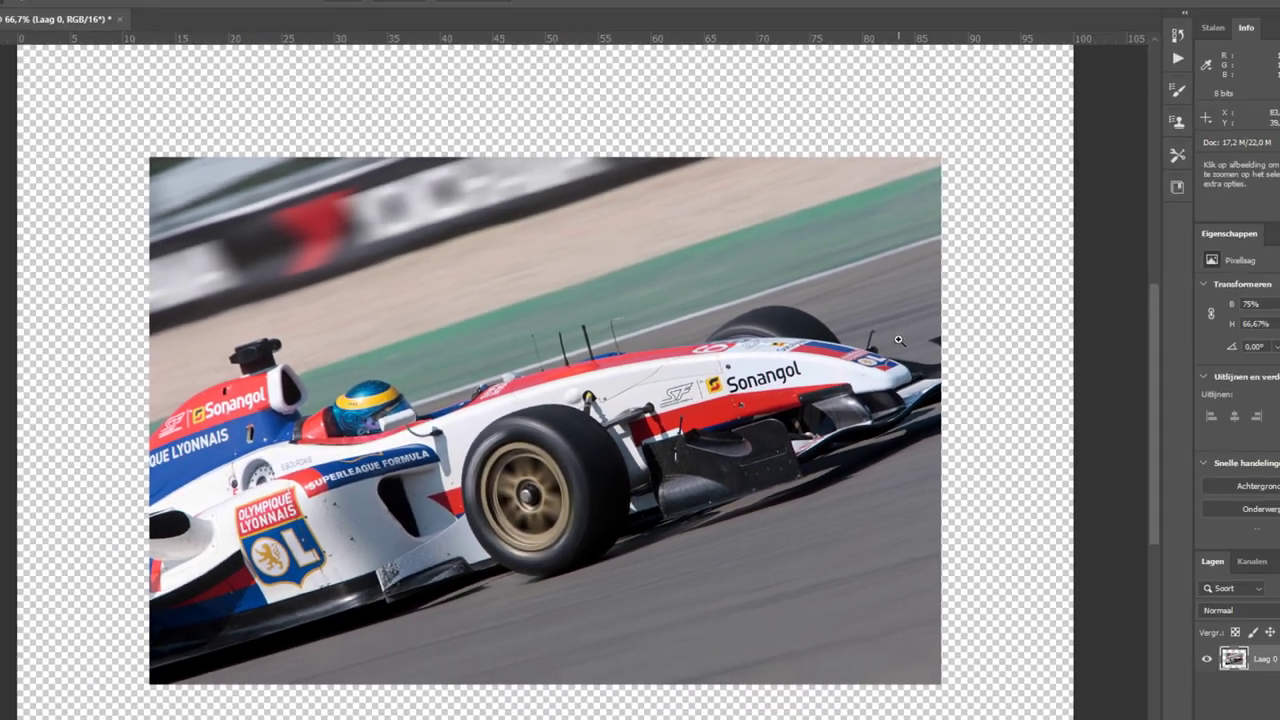
pyautogui.keyDown('alt'); pyautogui.click(899, 341); pyautogui.keyUp('alt')
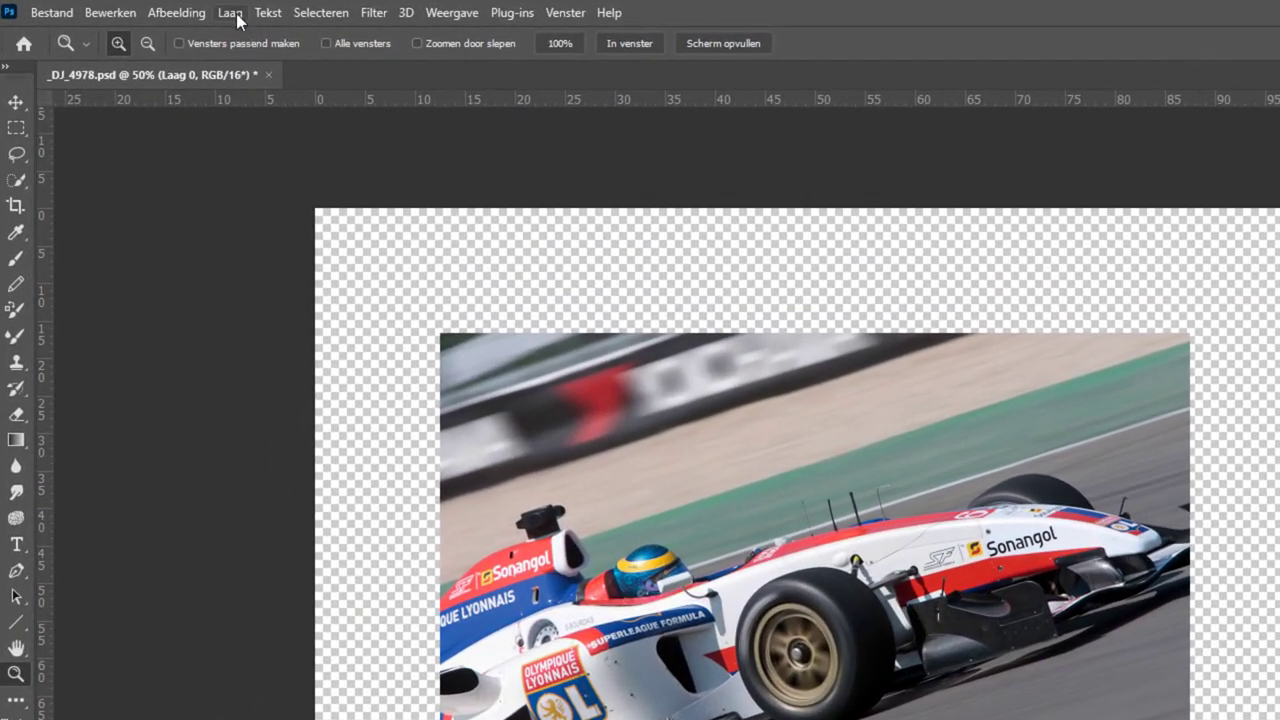
pyautogui.click(236, 13)
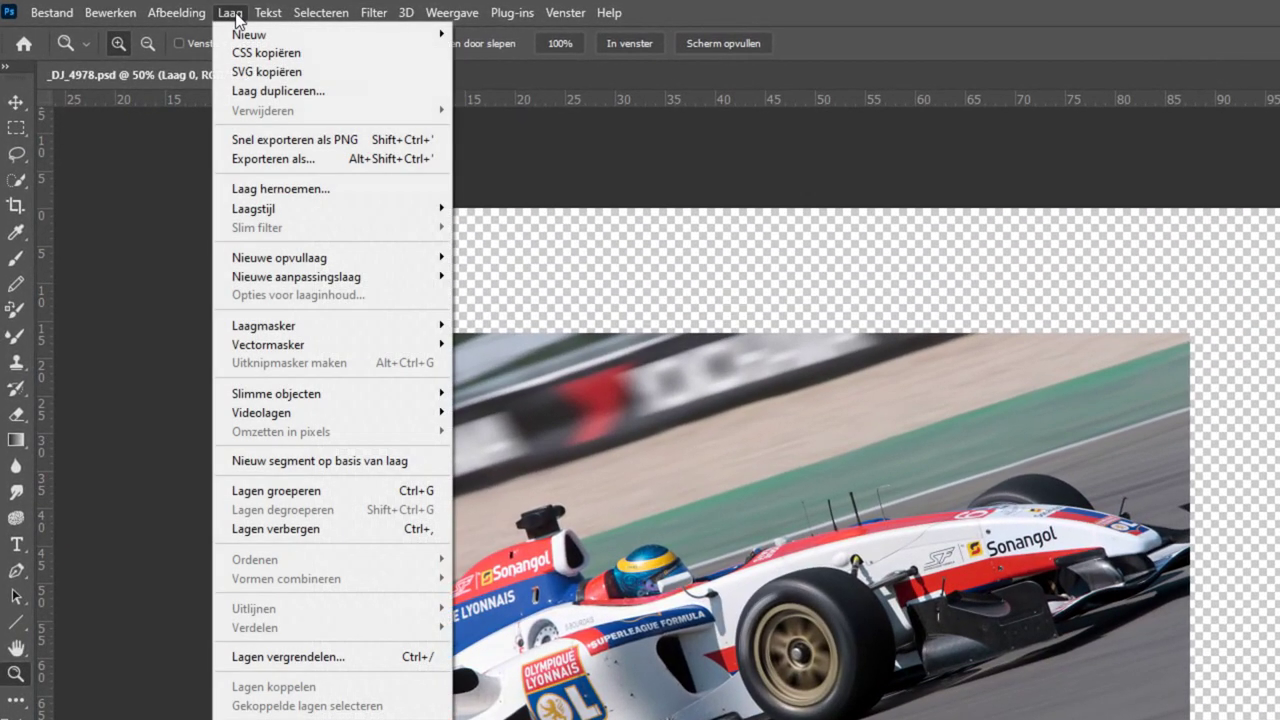
pyautogui.moveTo(330, 208)
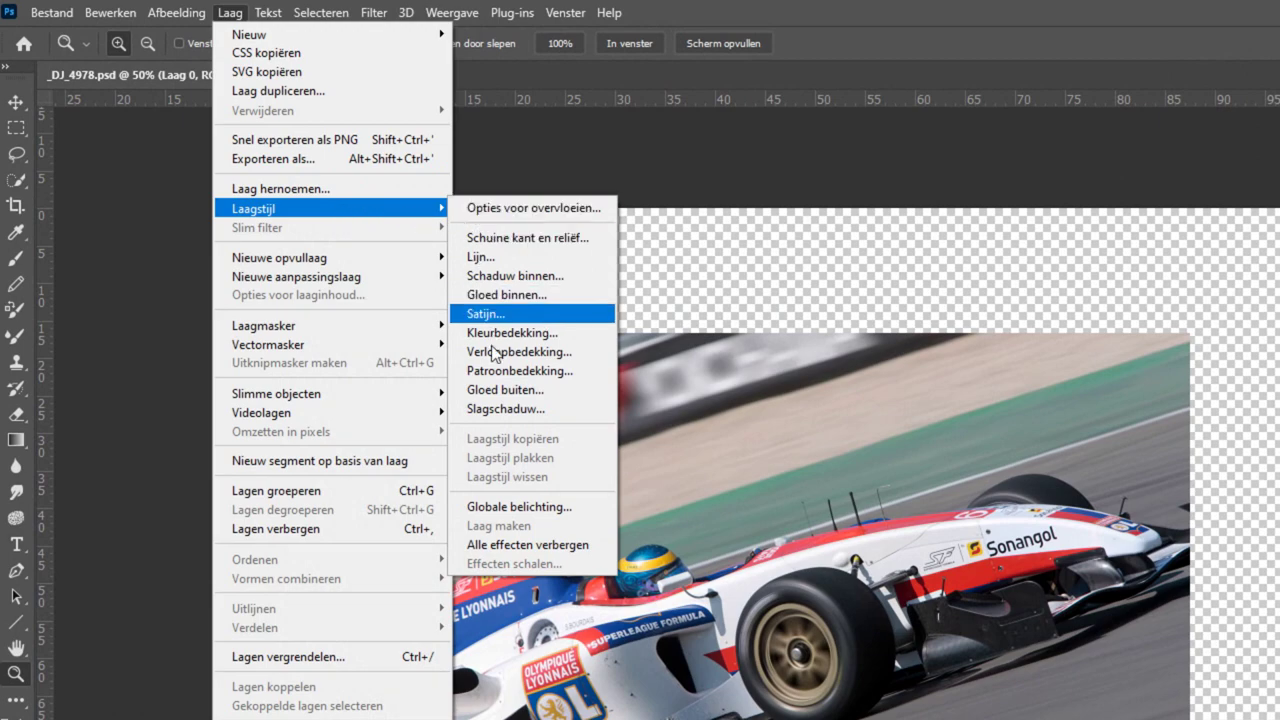
# Add a Drop Shadow layer style to Laag 0 with opacity raised to 100%
pyautogui.click(499, 410)
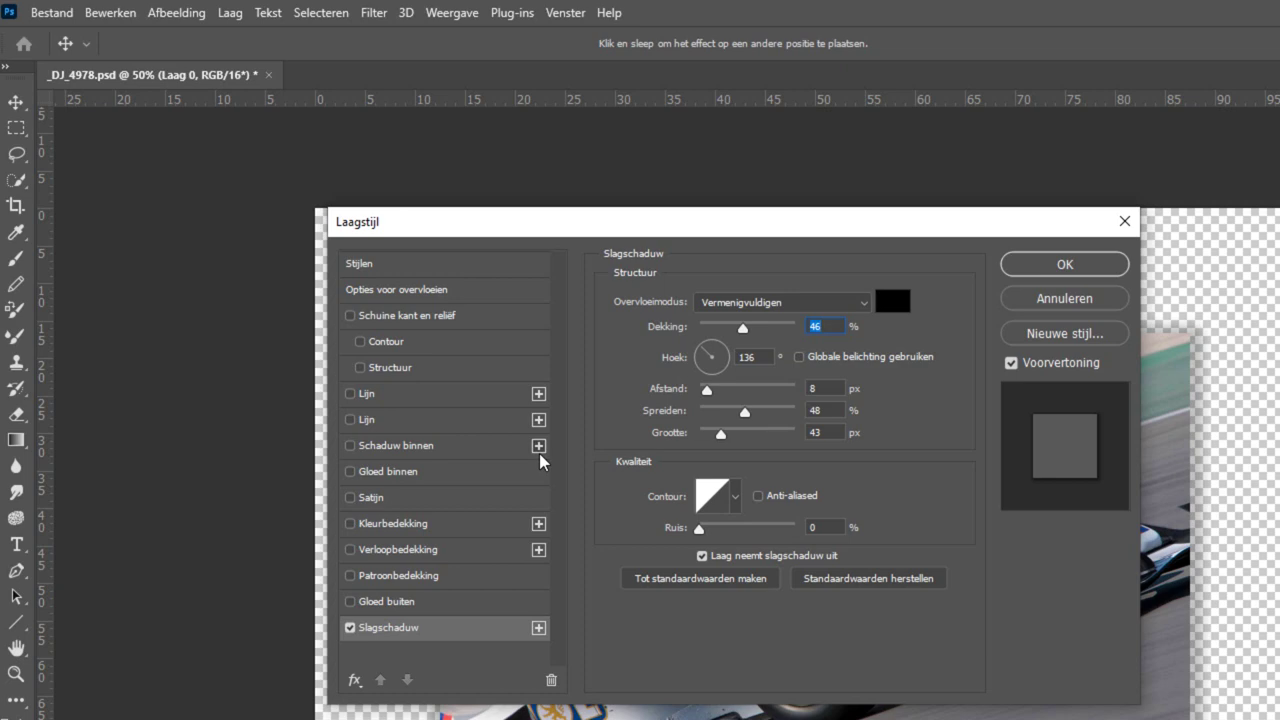
pyautogui.moveTo(726, 240); pyautogui.dragTo(1076, 186)
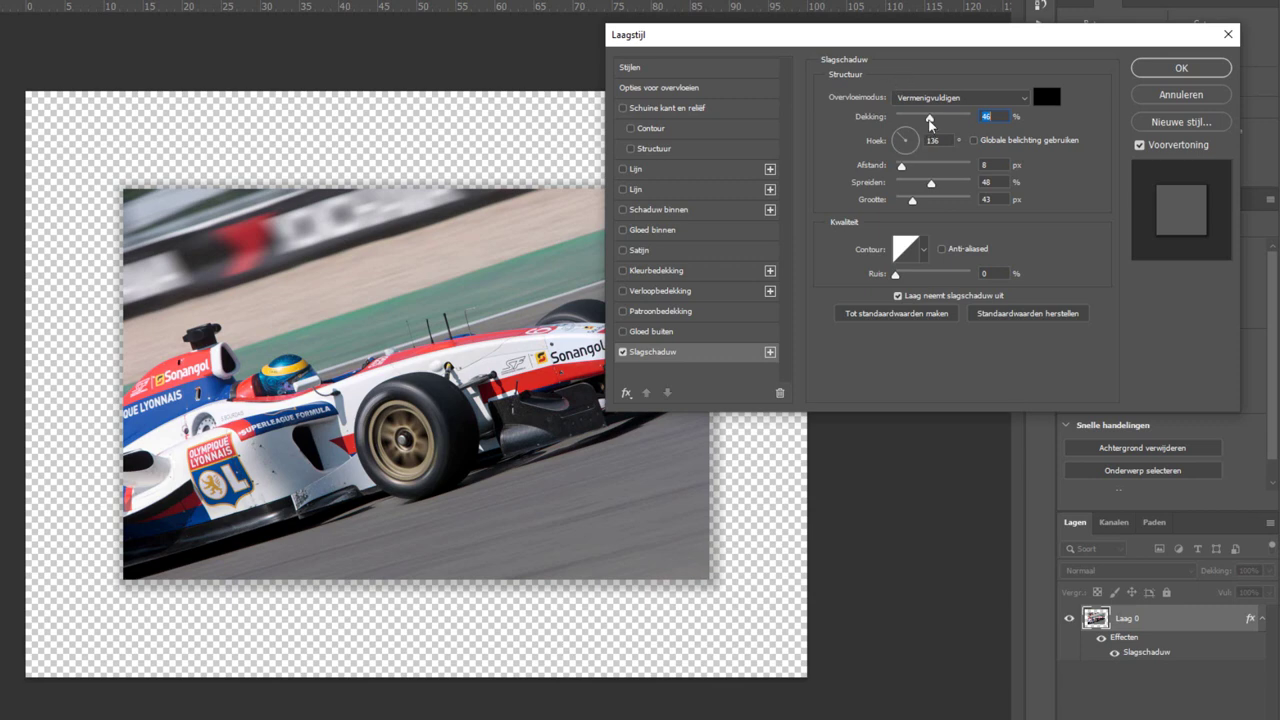
pyautogui.write('95')
pyautogui.moveTo(930, 119); pyautogui.dragTo(972, 117)
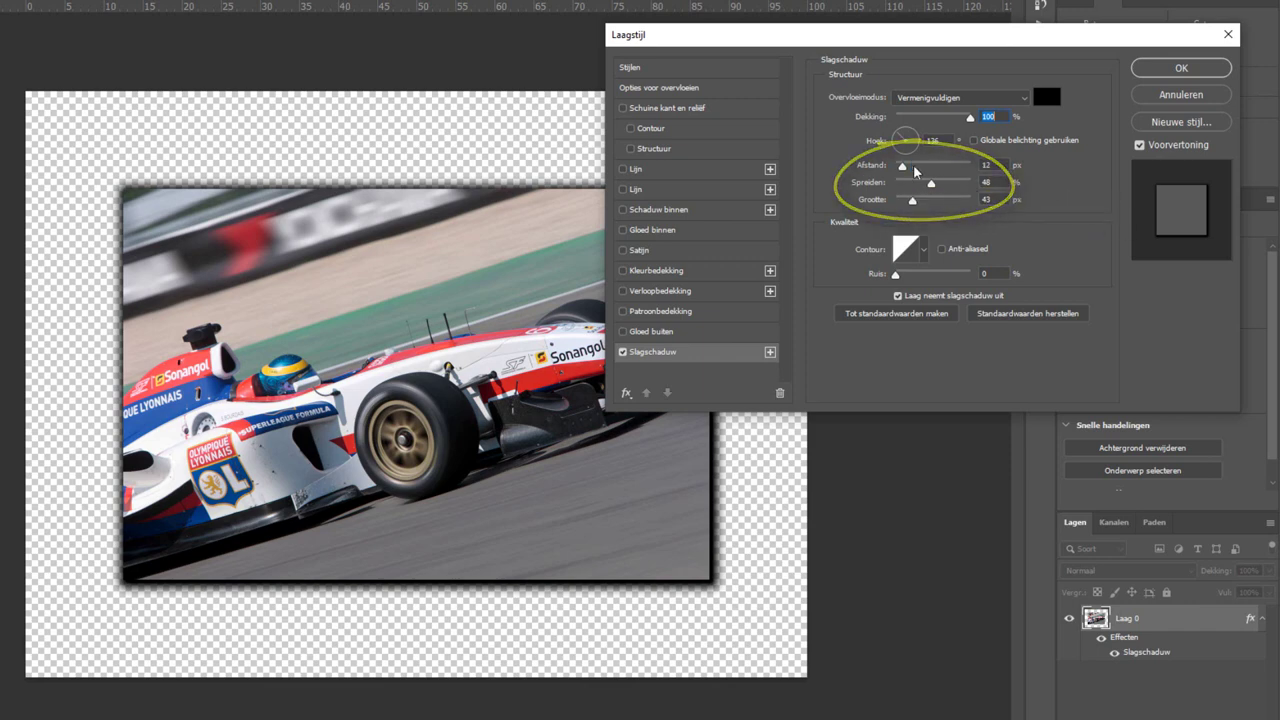
# Set the drop shadow to 26 px distance, 50% spread, 24 px size and 82% opacity, then confirm
pyautogui.moveTo(901, 165); pyautogui.dragTo(960, 170)
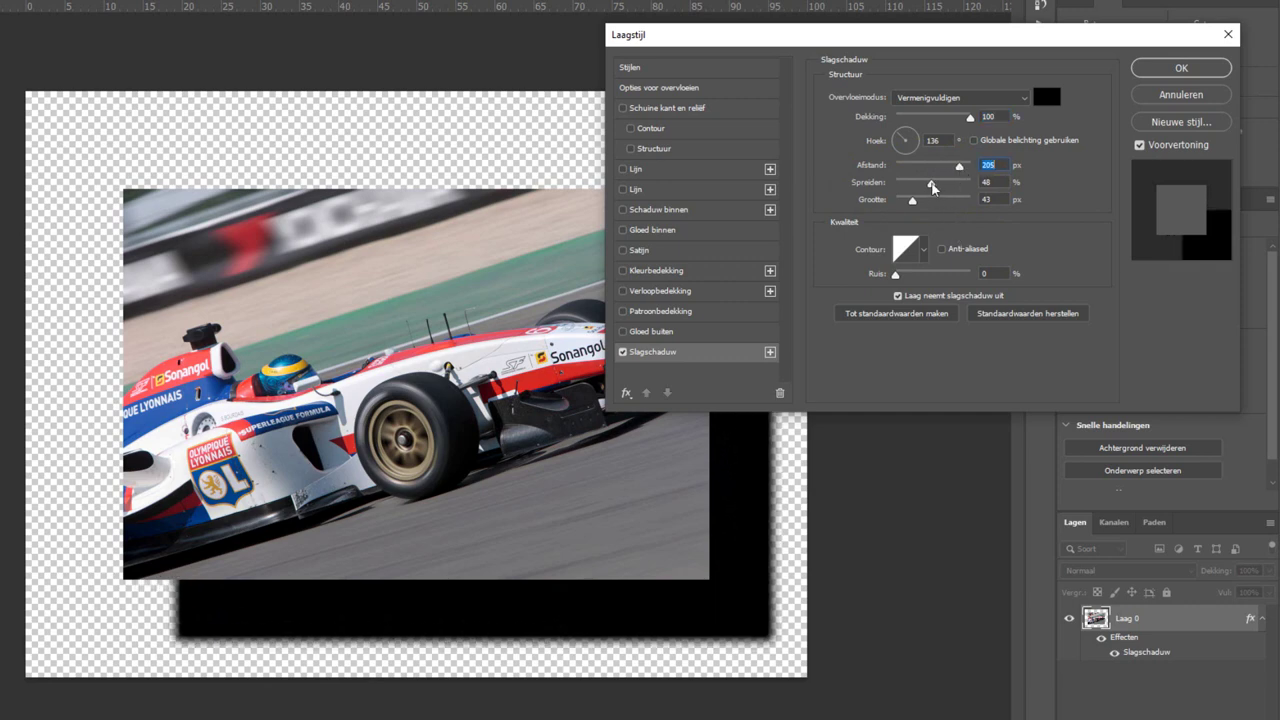
pyautogui.moveTo(931, 184)
pyautogui.mouseDown()
pyautogui.moveTo(895, 184)
pyautogui.moveTo(992, 192)
pyautogui.mouseUp()
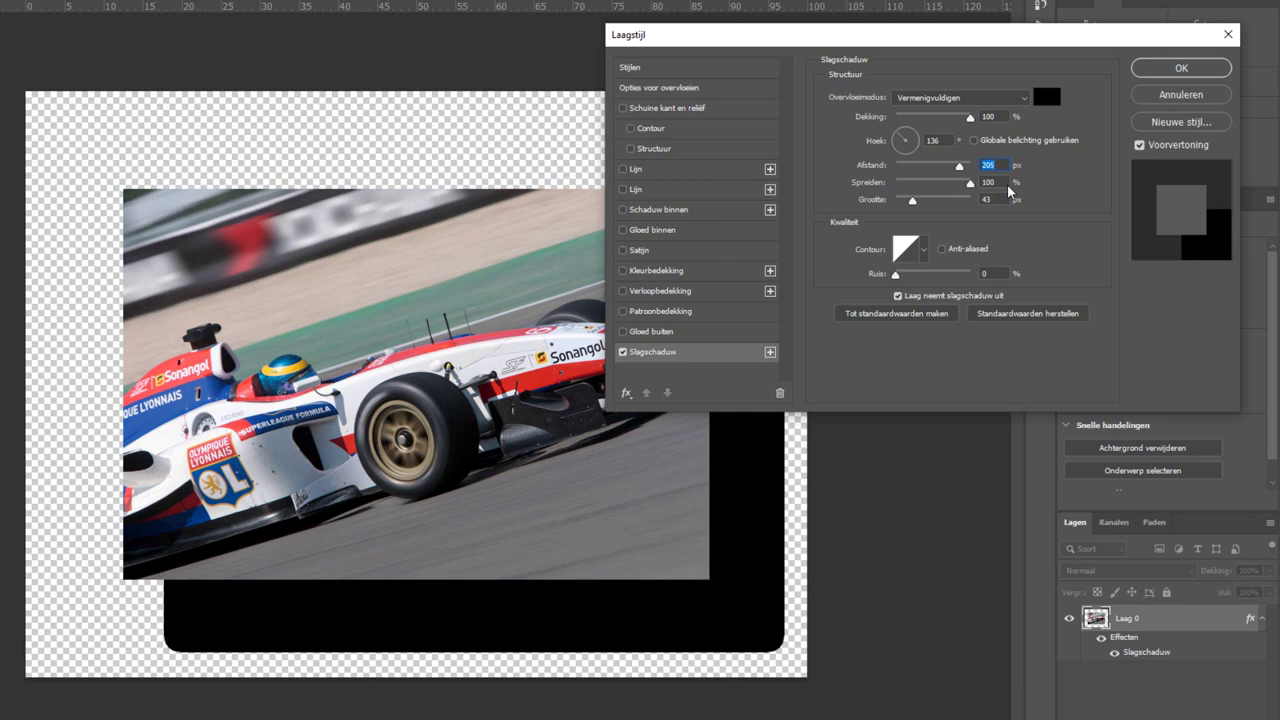
pyautogui.moveTo(1007, 184); pyautogui.dragTo(938, 192)
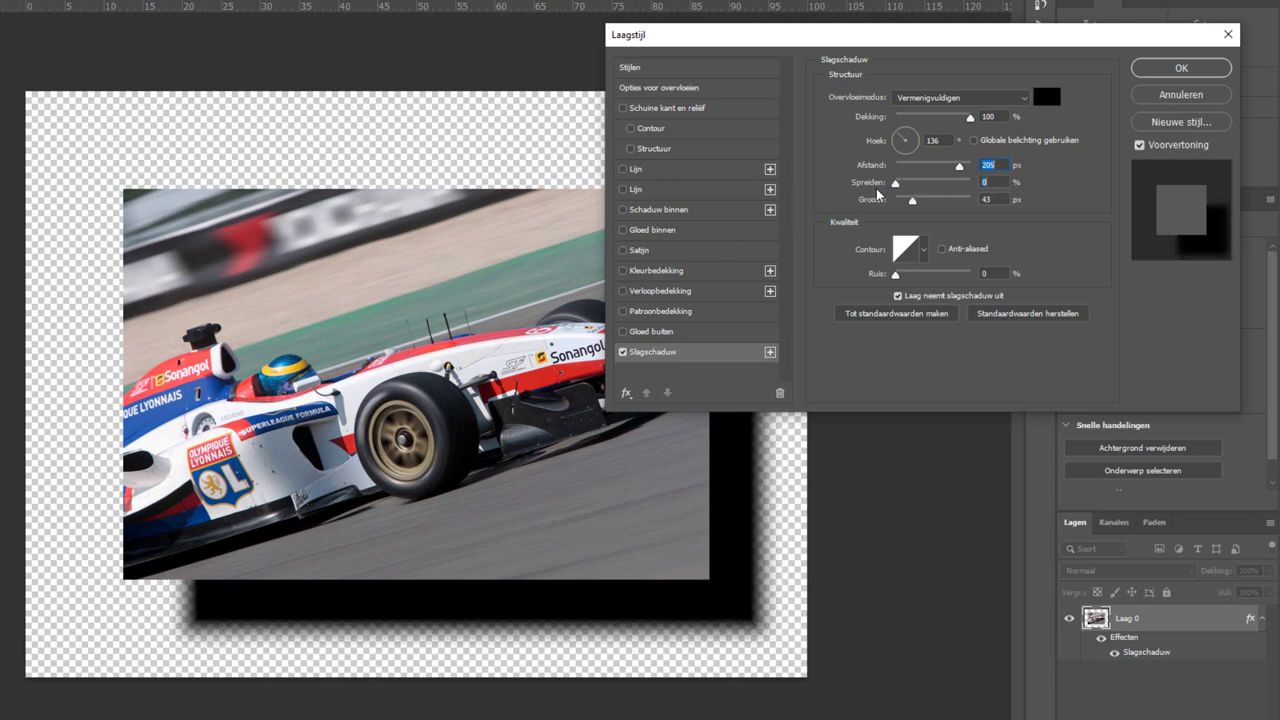
pyautogui.moveTo(912, 206); pyautogui.dragTo(932, 190)
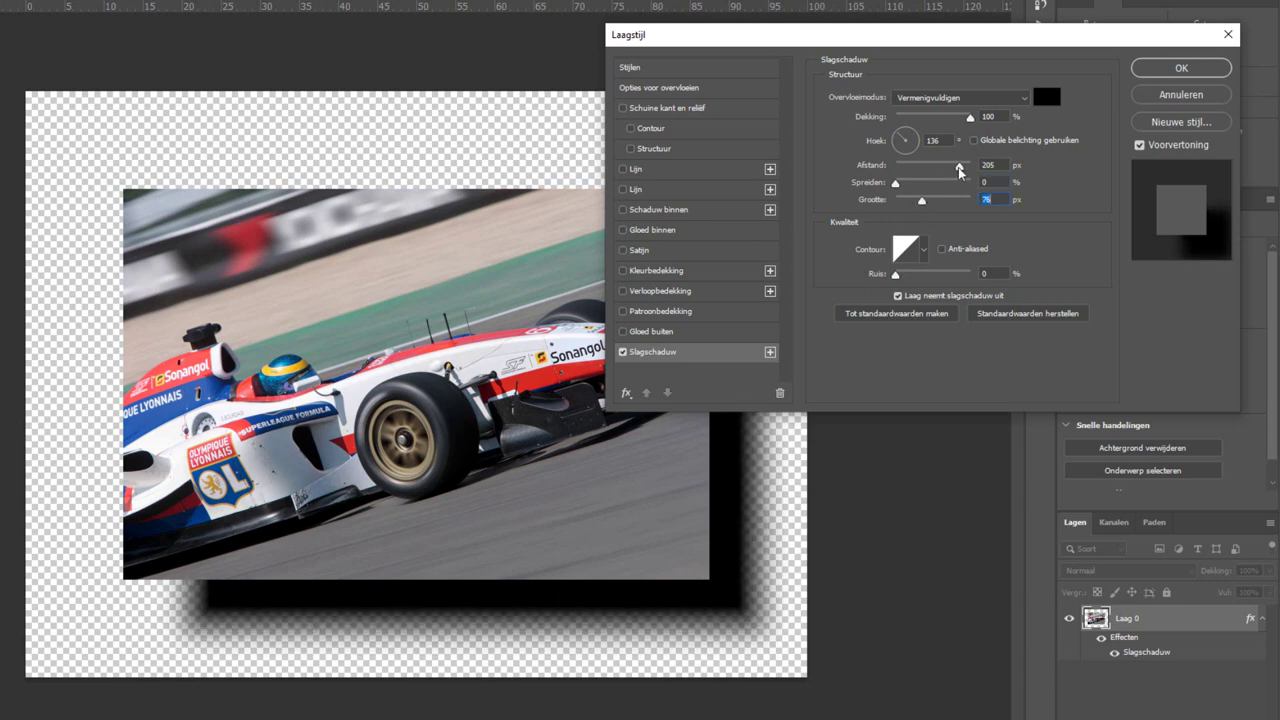
pyautogui.moveTo(958, 170); pyautogui.dragTo(910, 180)
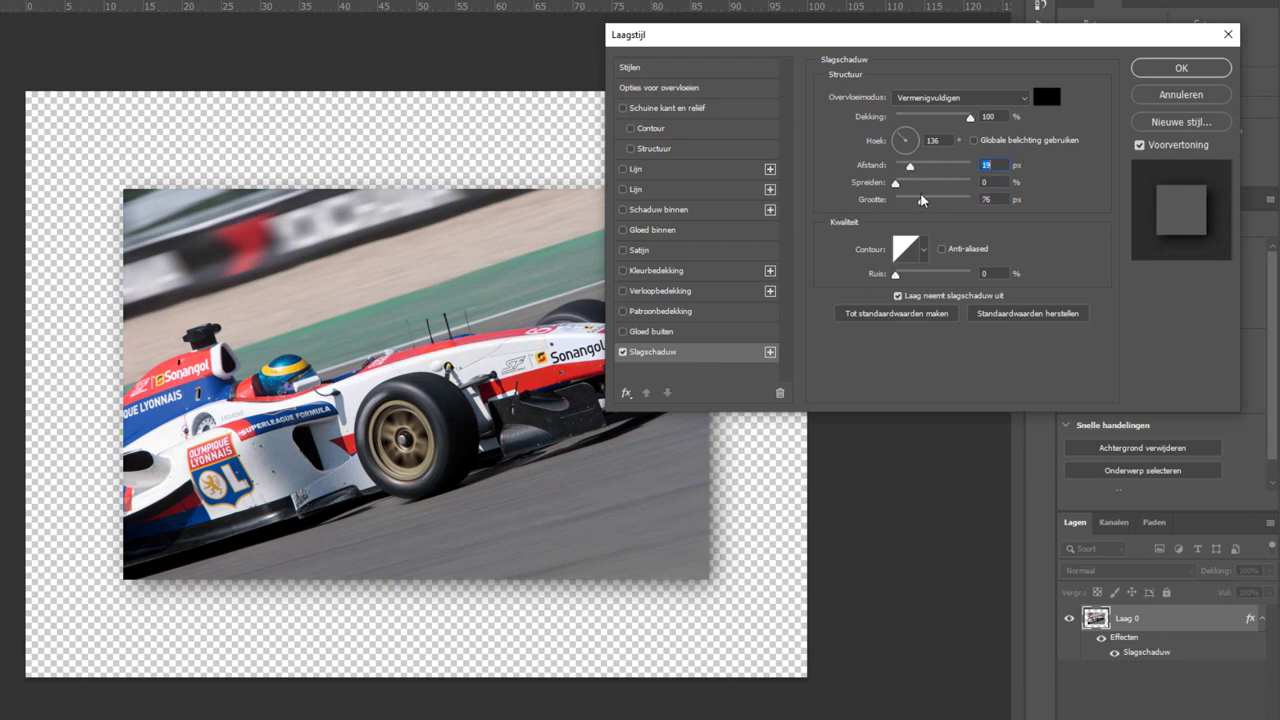
pyautogui.write('30000')
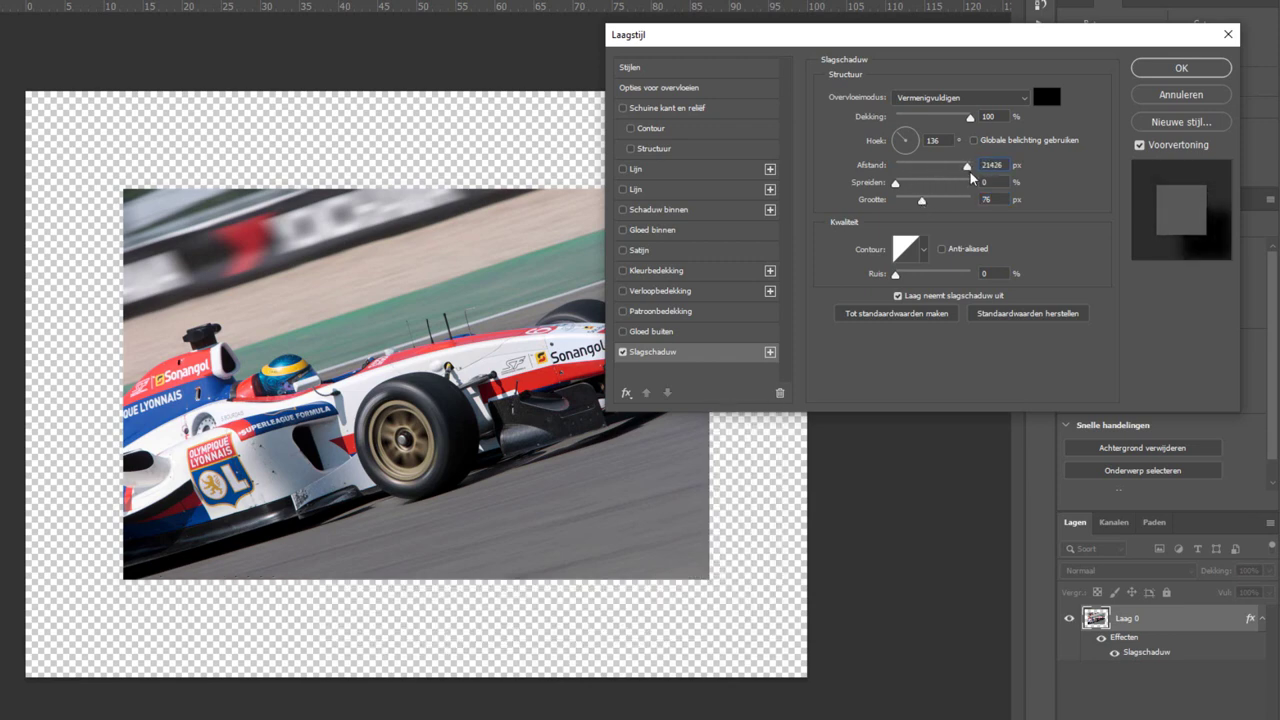
pyautogui.moveTo(965, 172)
pyautogui.mouseDown()
pyautogui.moveTo(916, 178)
pyautogui.moveTo(935, 183)
pyautogui.moveTo(908, 203)
pyautogui.moveTo(933, 183)
pyautogui.mouseUp()
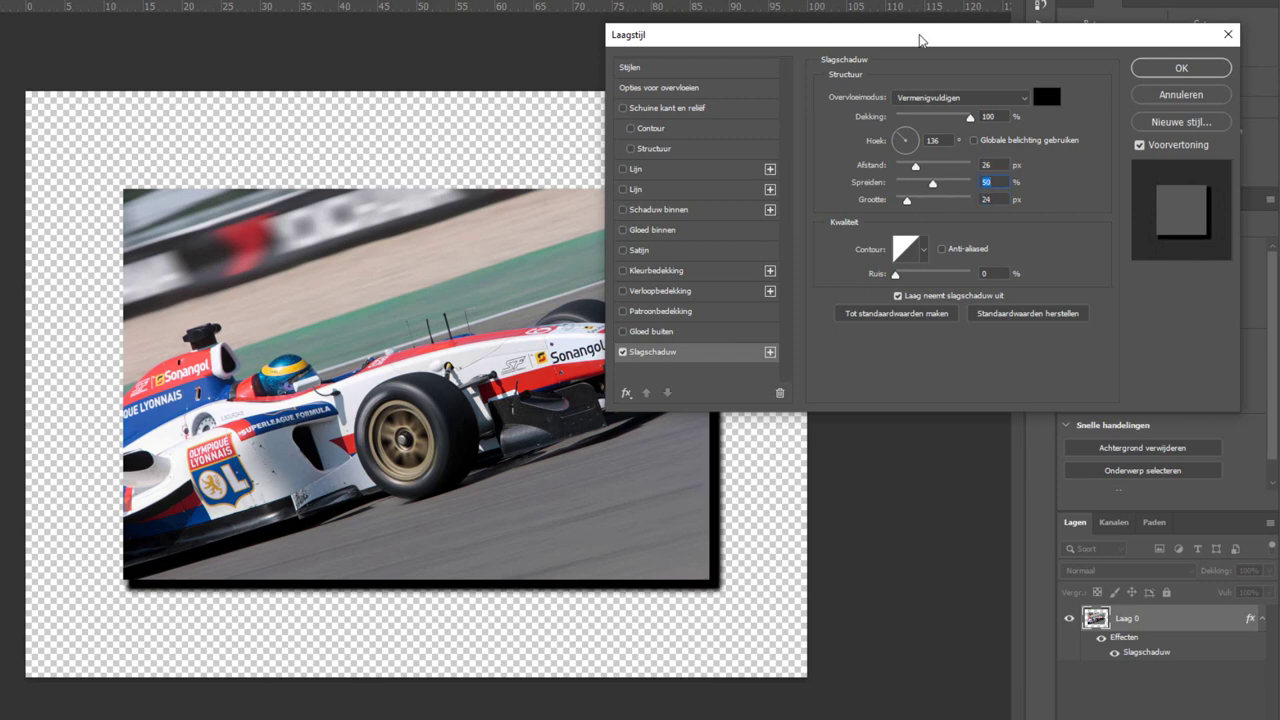
pyautogui.moveTo(921, 40); pyautogui.dragTo(909, 2)
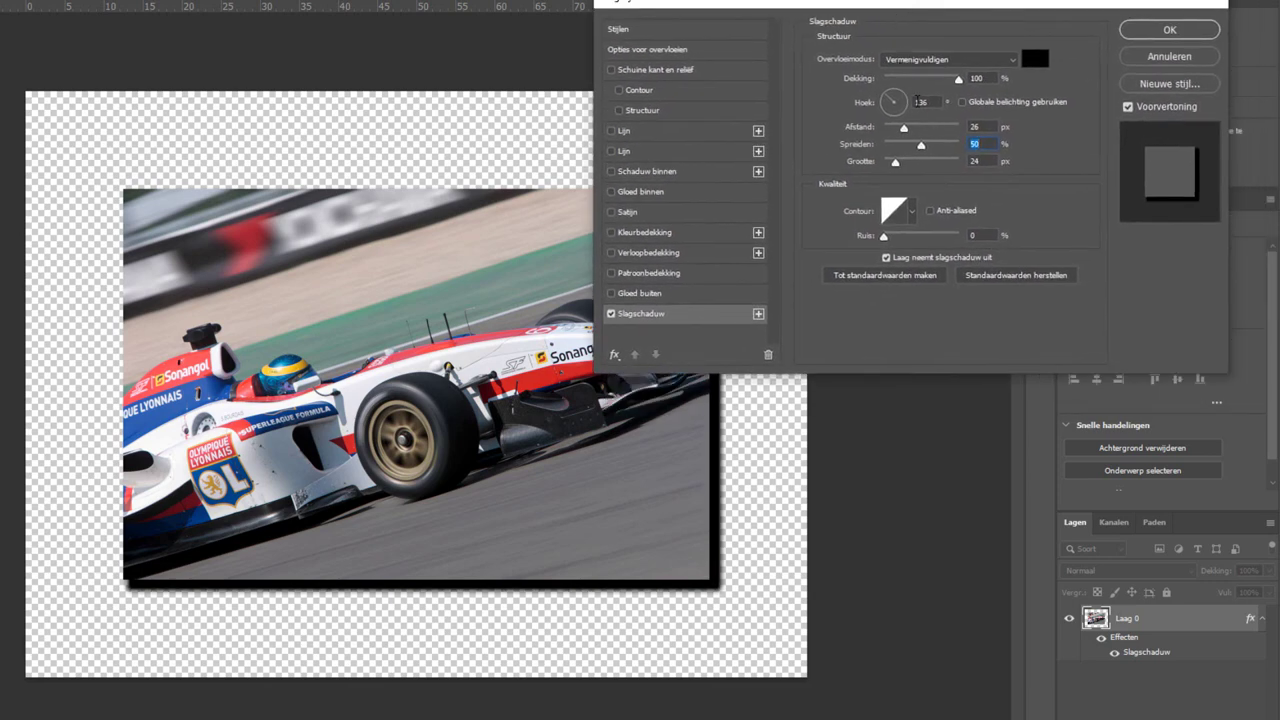
pyautogui.moveTo(958, 80); pyautogui.dragTo(948, 80)
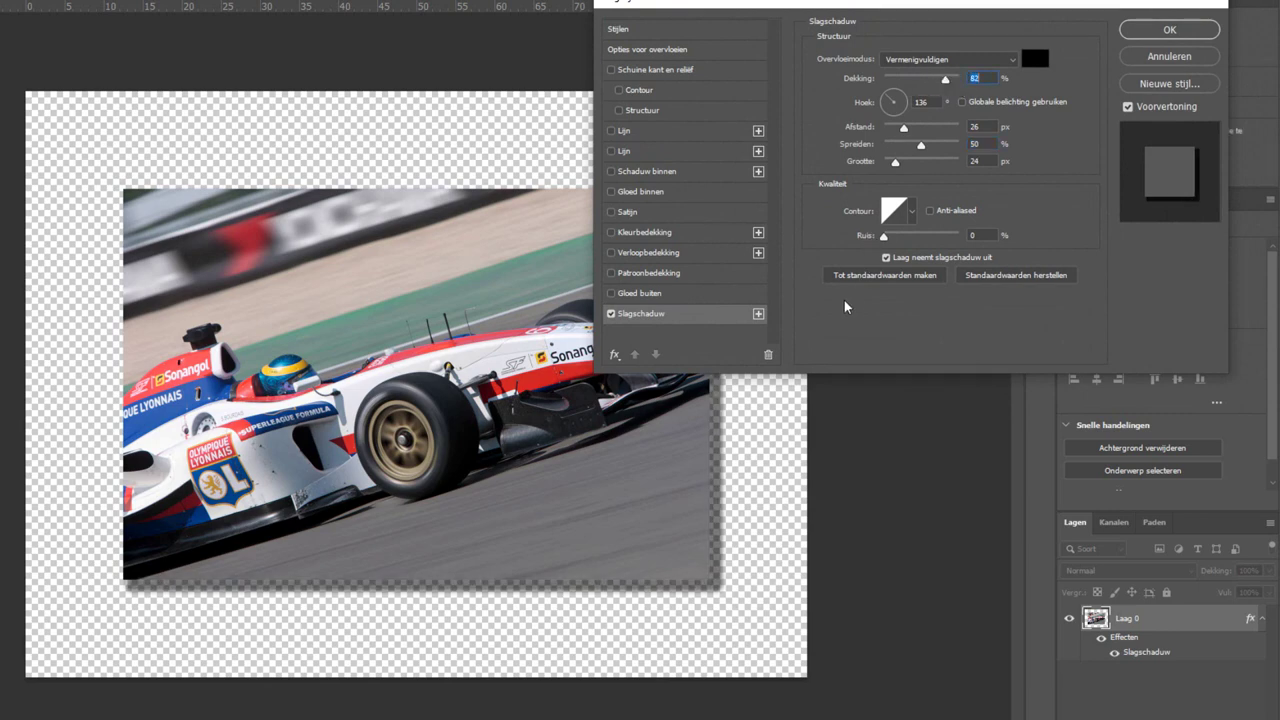
pyautogui.click(1168, 32)
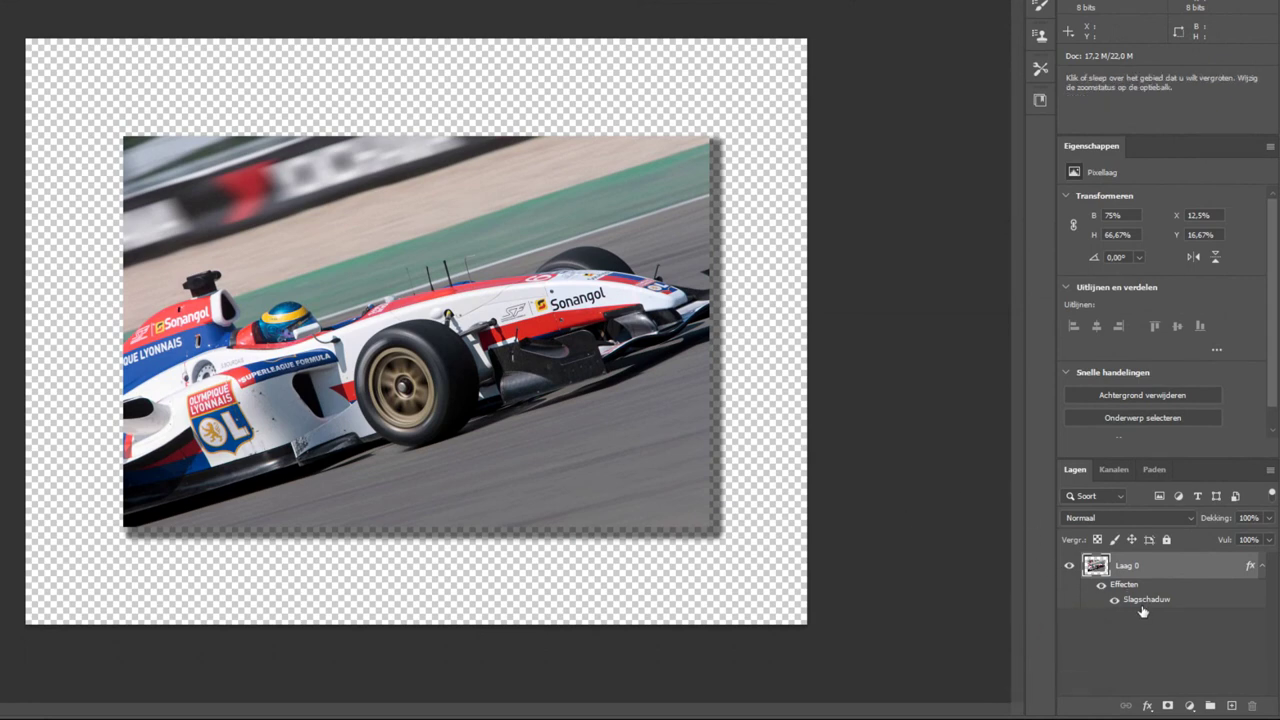
pyautogui.doubleClick(1146, 600)
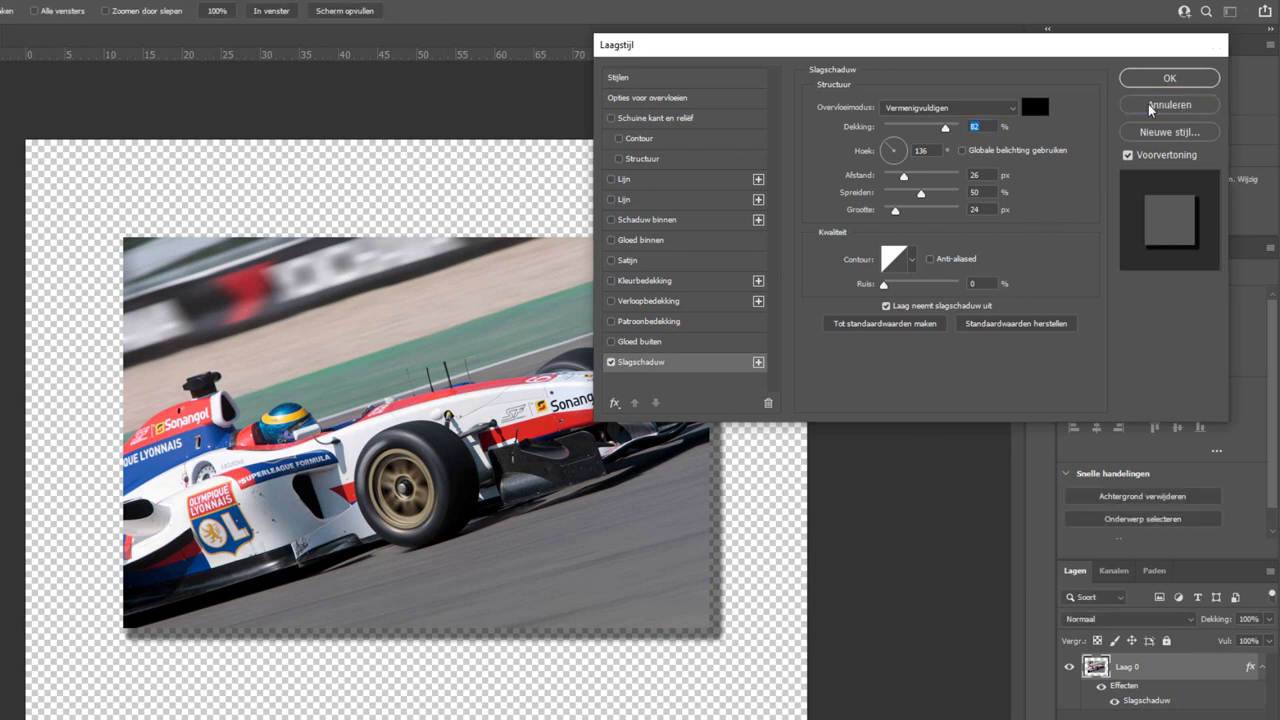
pyautogui.click(1169, 78)
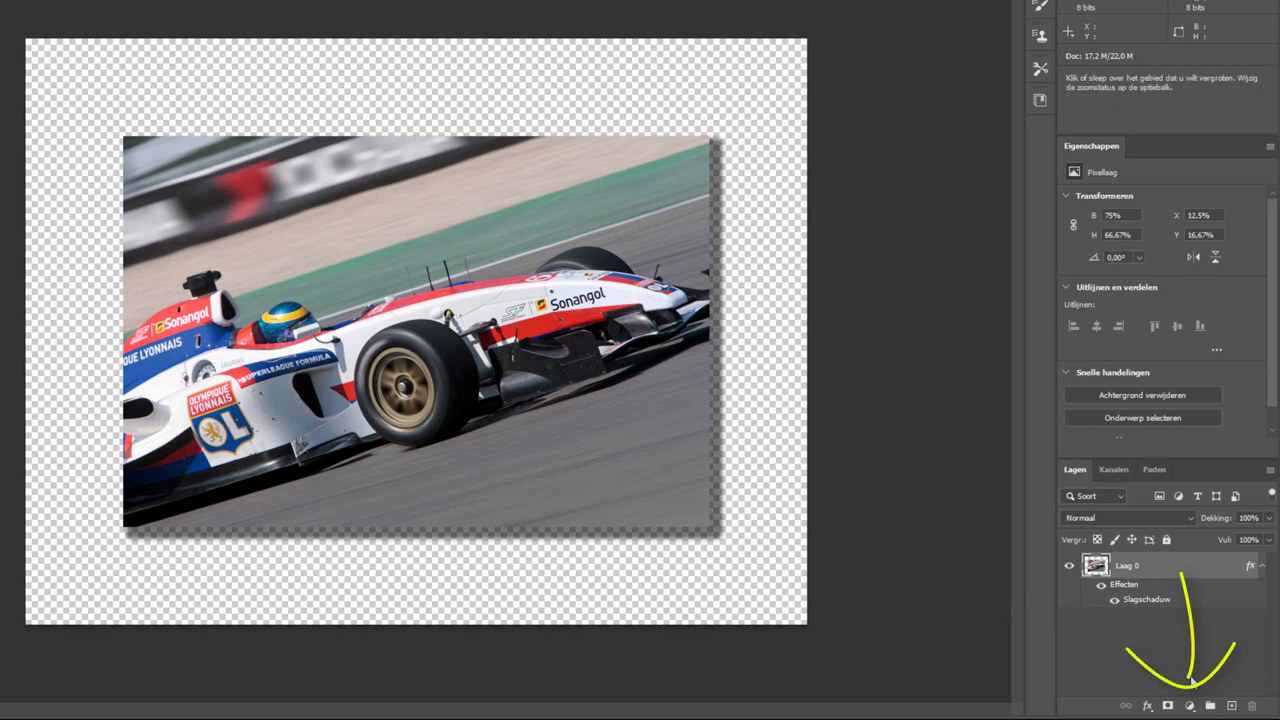
# Add a Solid Color fill layer in pure white (#ffffff)
pyautogui.click(1190, 707)
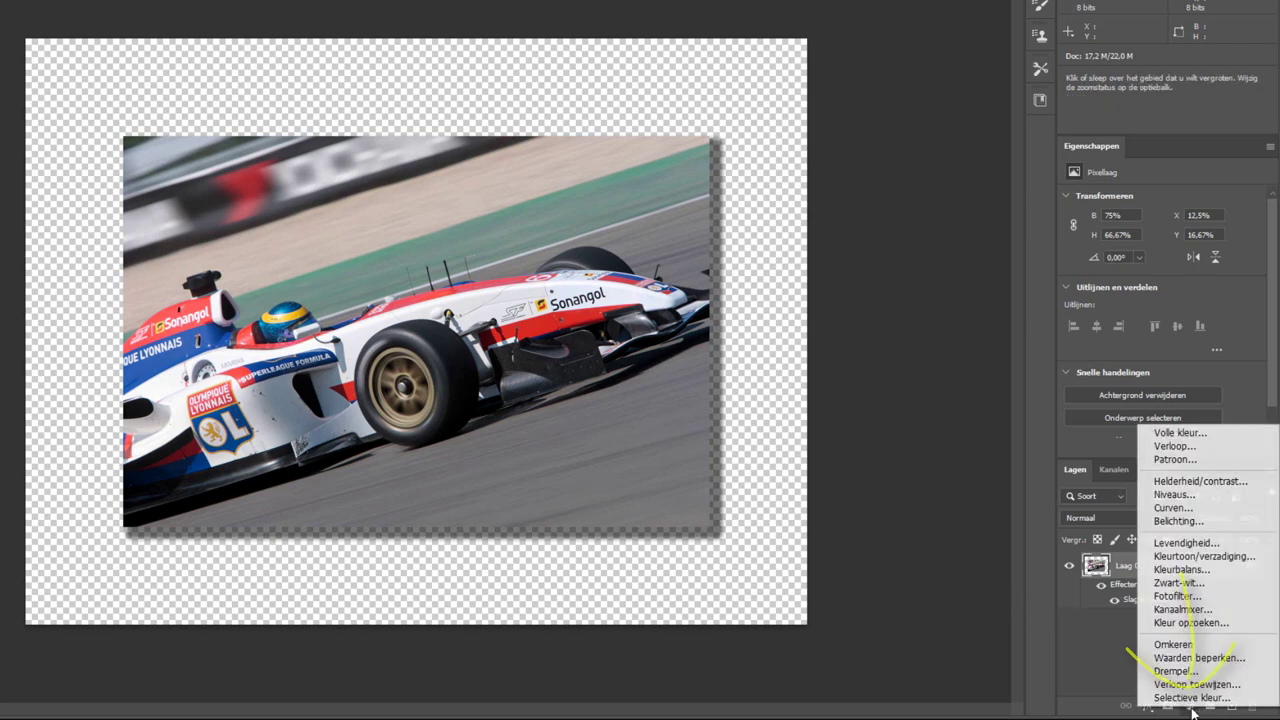
pyautogui.click(1185, 435)
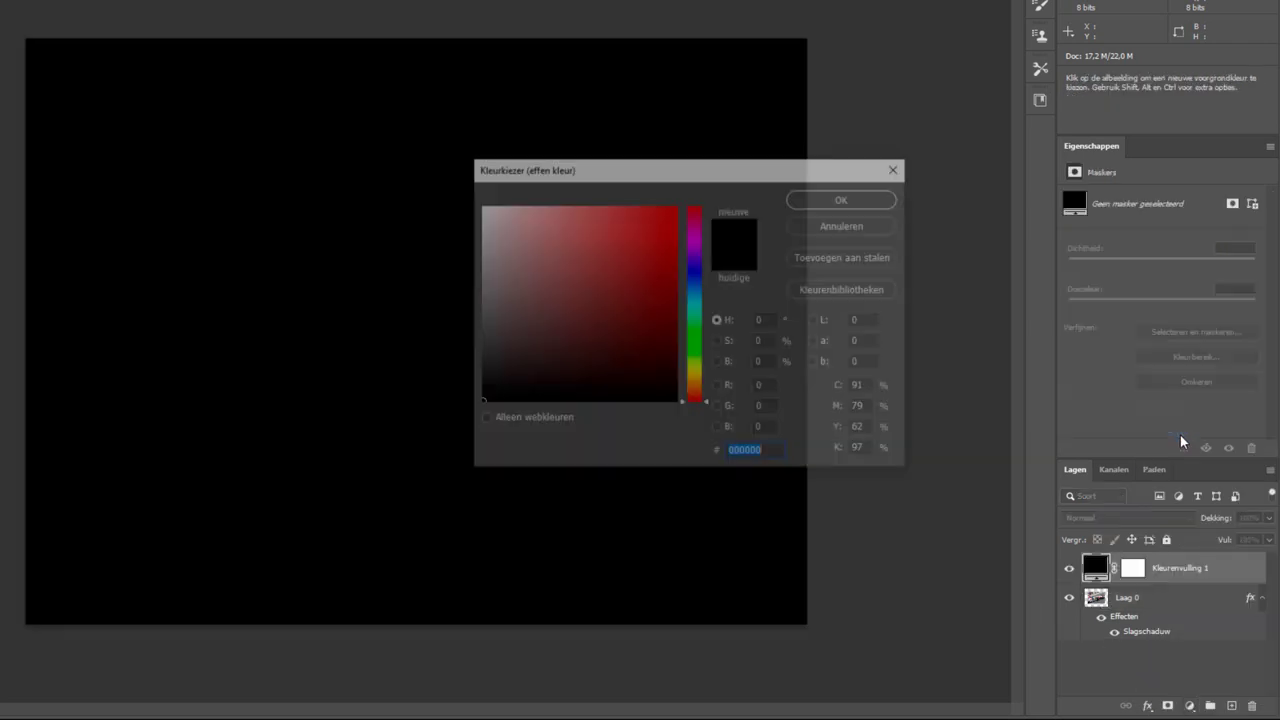
pyautogui.moveTo(528, 251); pyautogui.dragTo(466, 172)
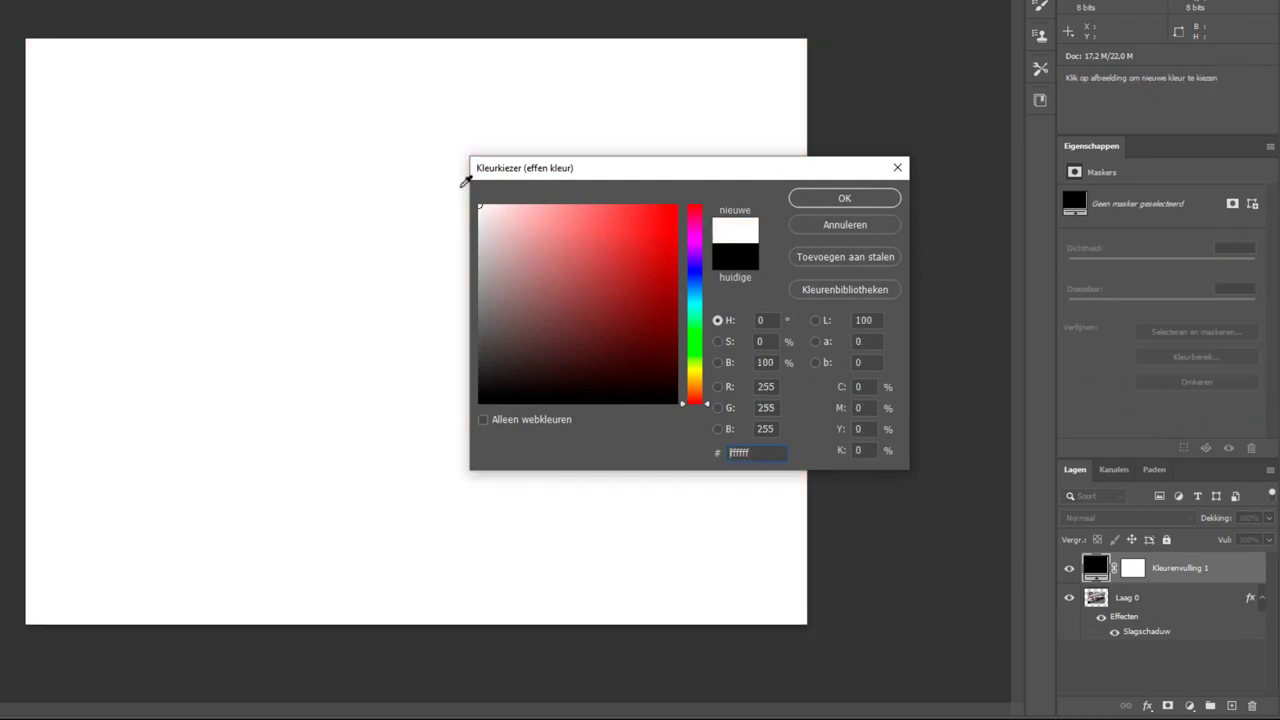
pyautogui.click(837, 199)
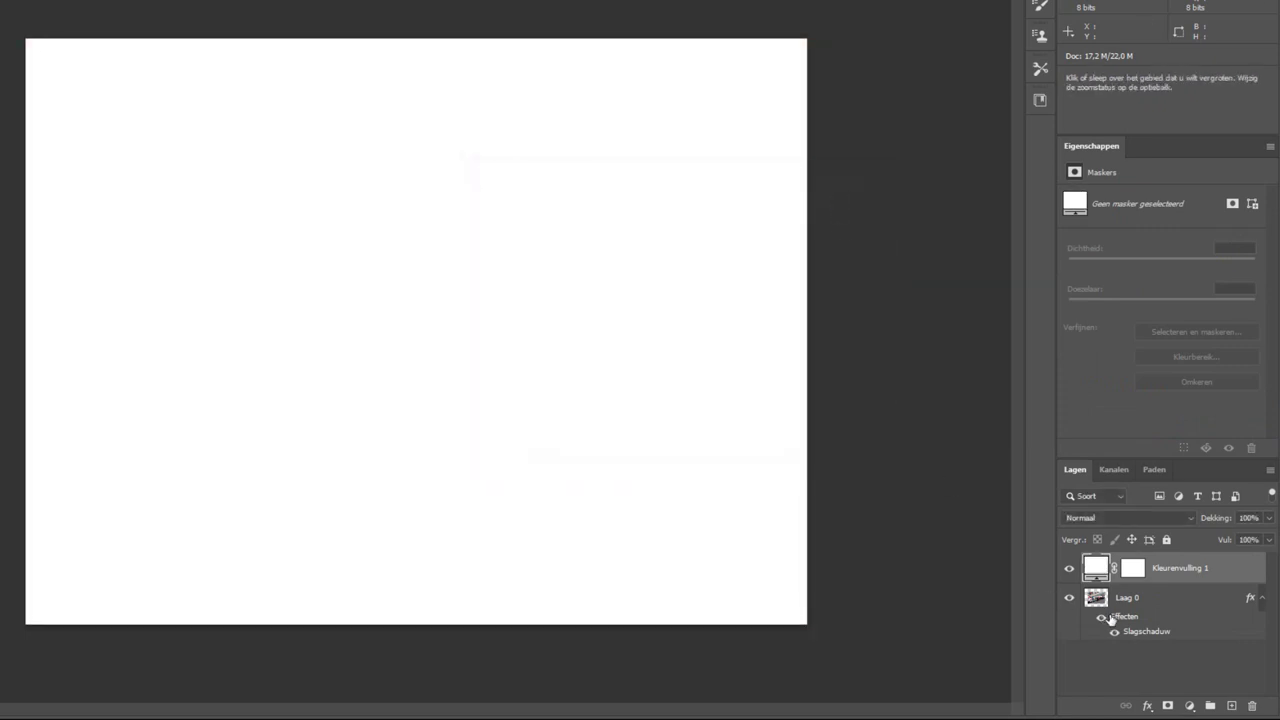
# Move Laag 0 above the white fill and toggle the fill's visibility to check it
pyautogui.moveTo(1158, 600); pyautogui.dragTo(1154, 563)
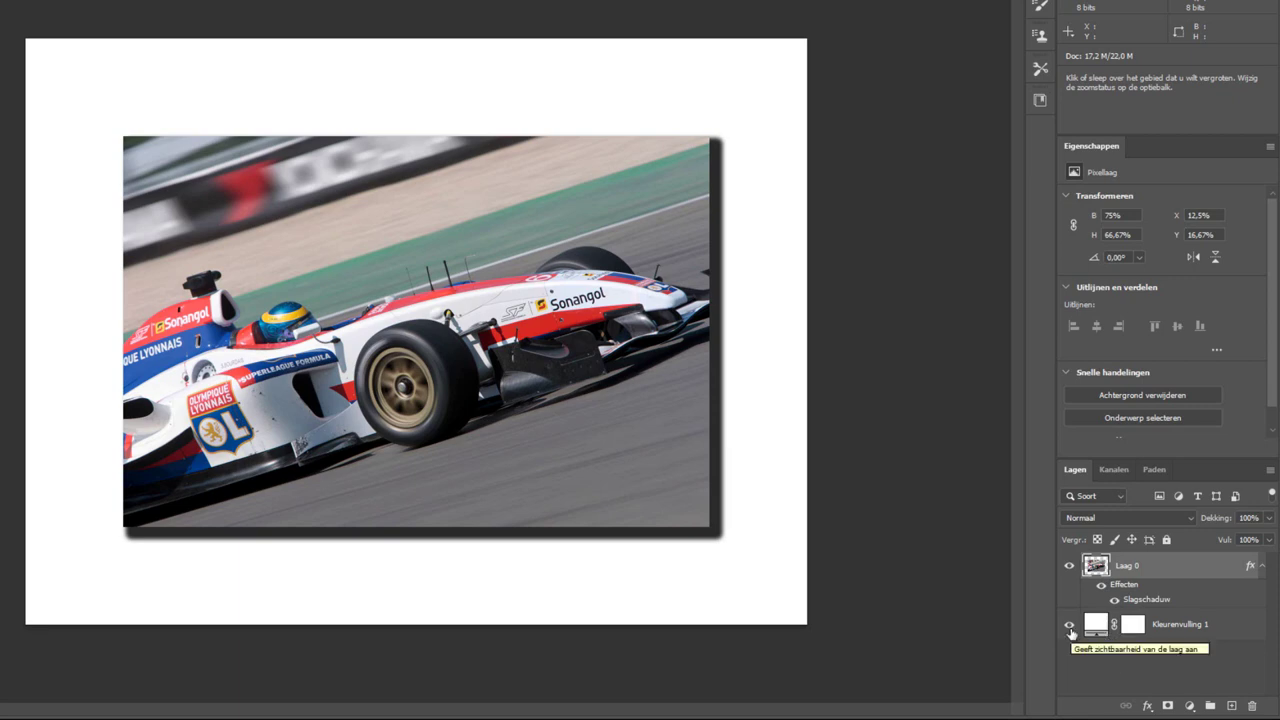
pyautogui.click(1069, 626)
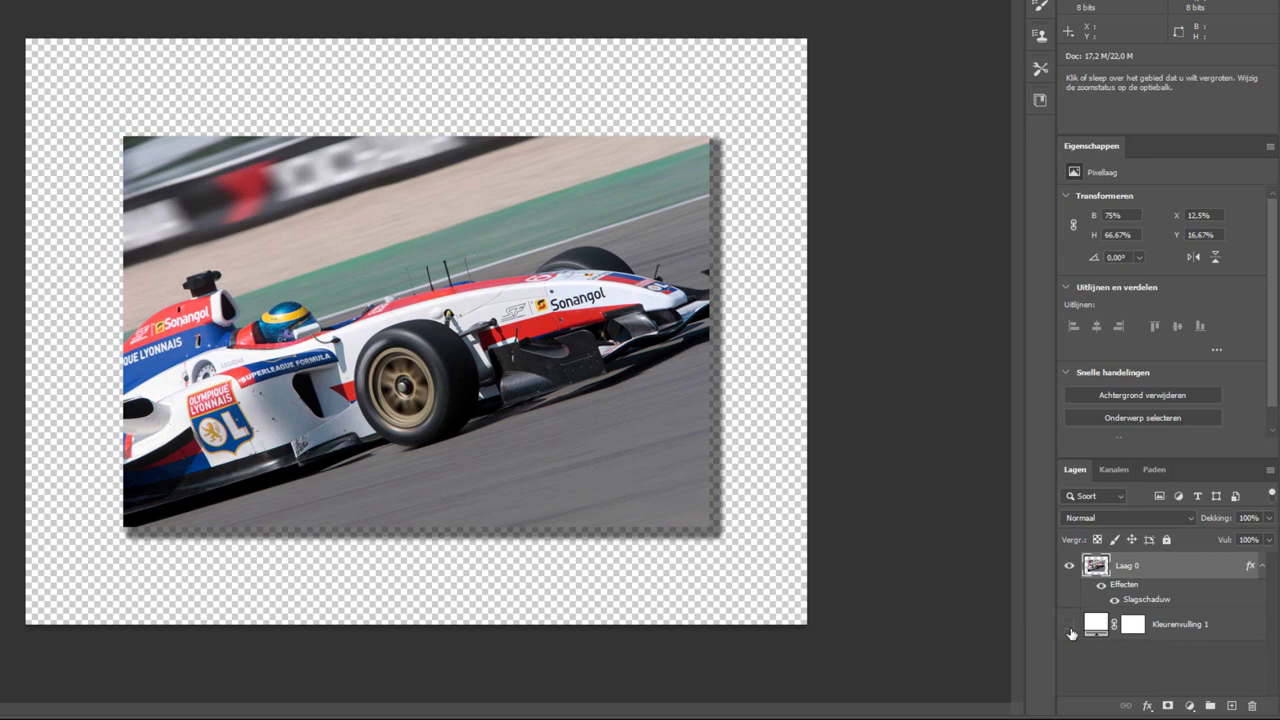
pyautogui.click(1069, 626)
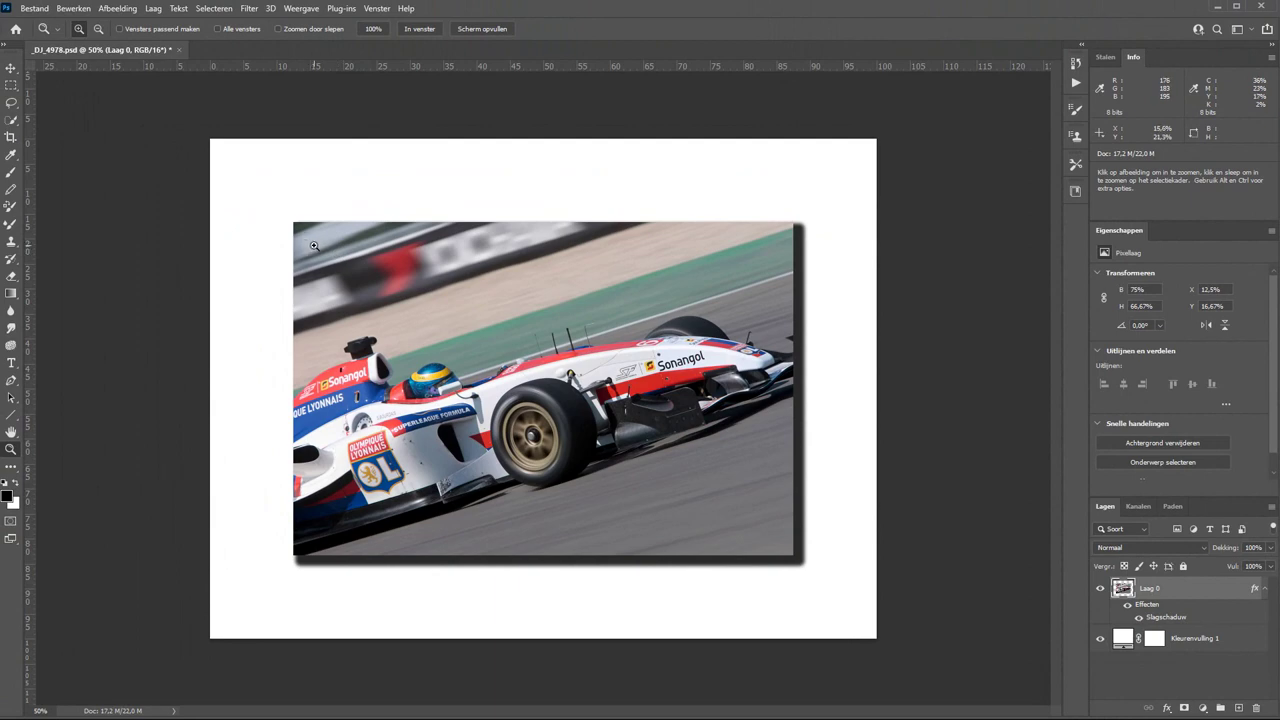
# Zoom in and place guides along the photo's top and left edges
pyautogui.moveTo(313, 245); pyautogui.dragTo(261, 201)
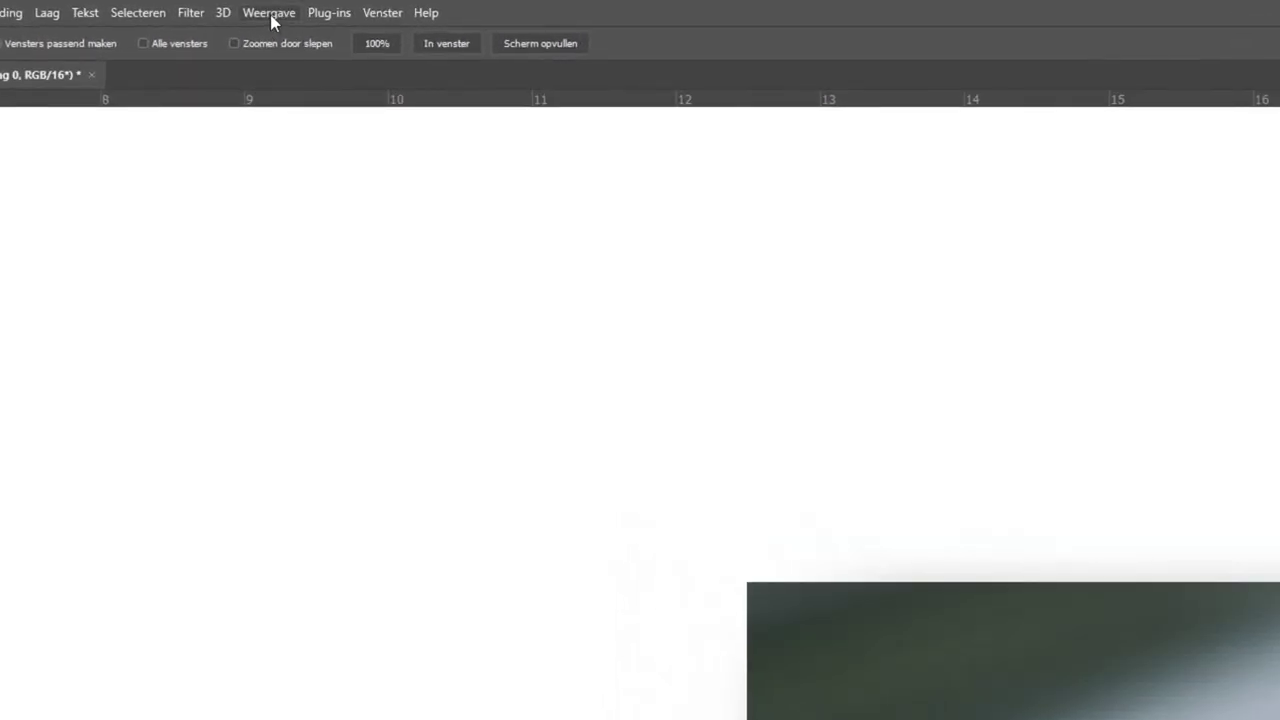
pyautogui.click(270, 14)
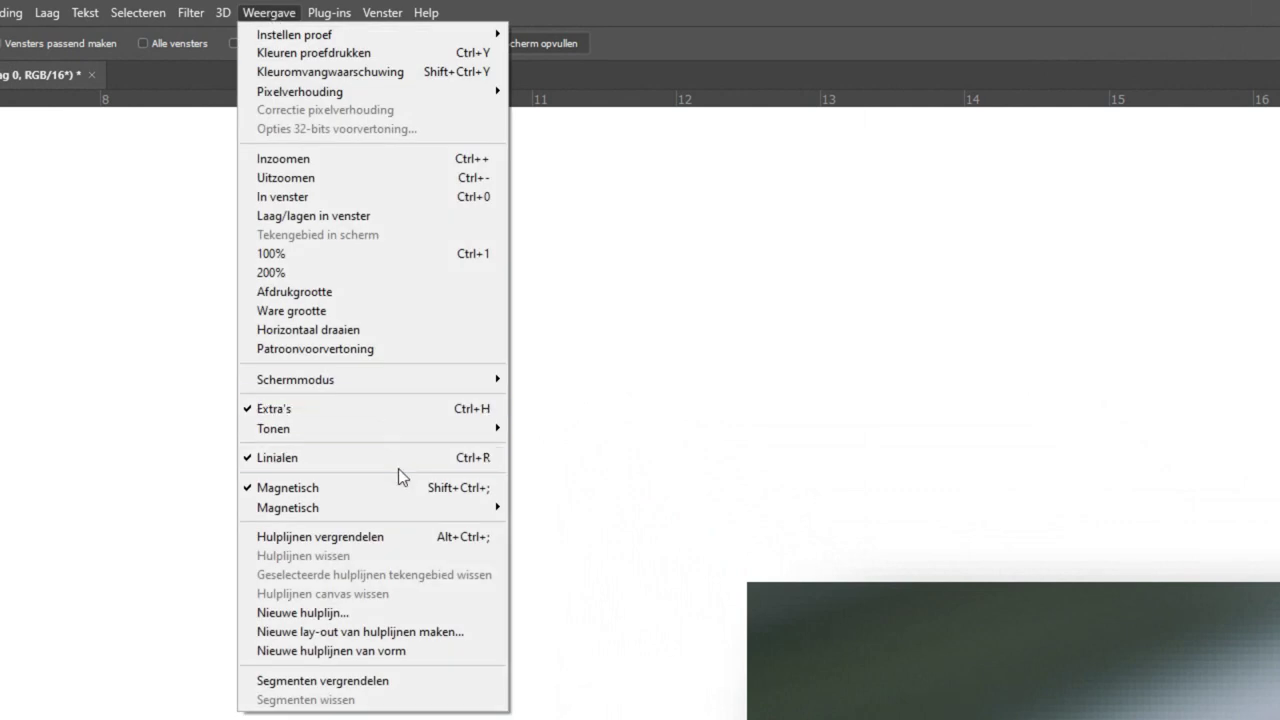
pyautogui.click(716, 72)
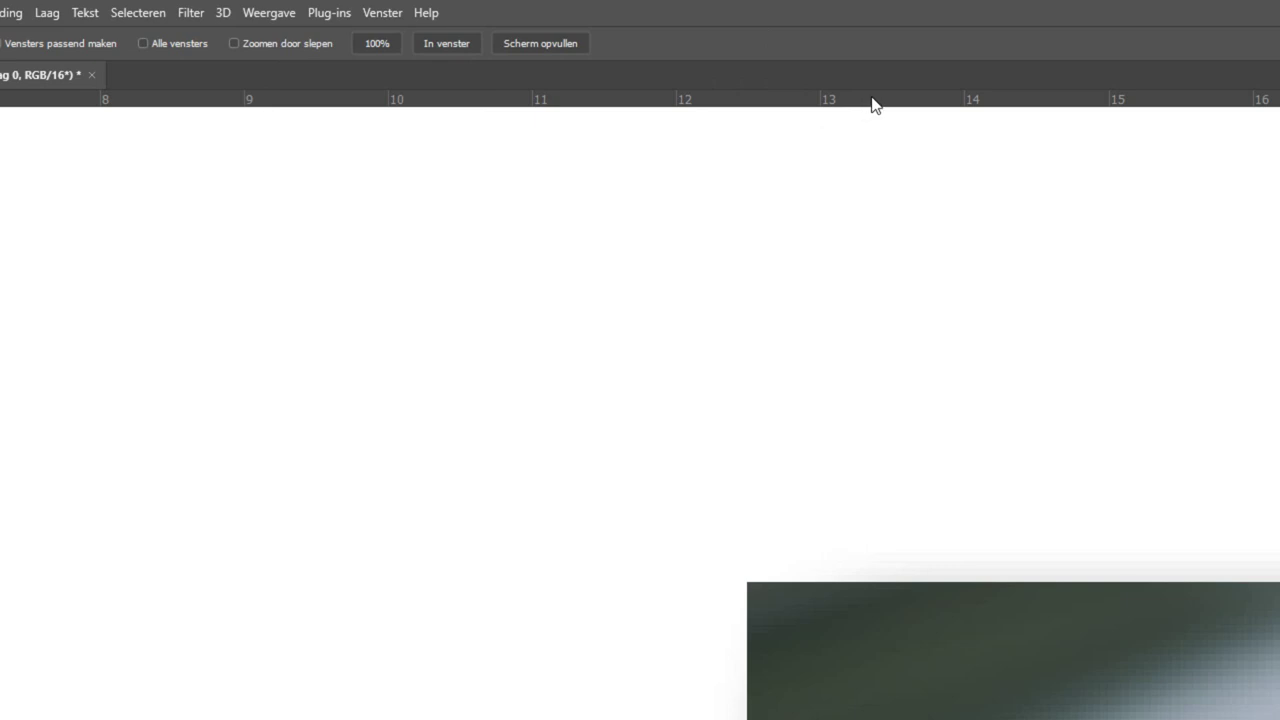
pyautogui.moveTo(872, 104); pyautogui.dragTo(838, 498)
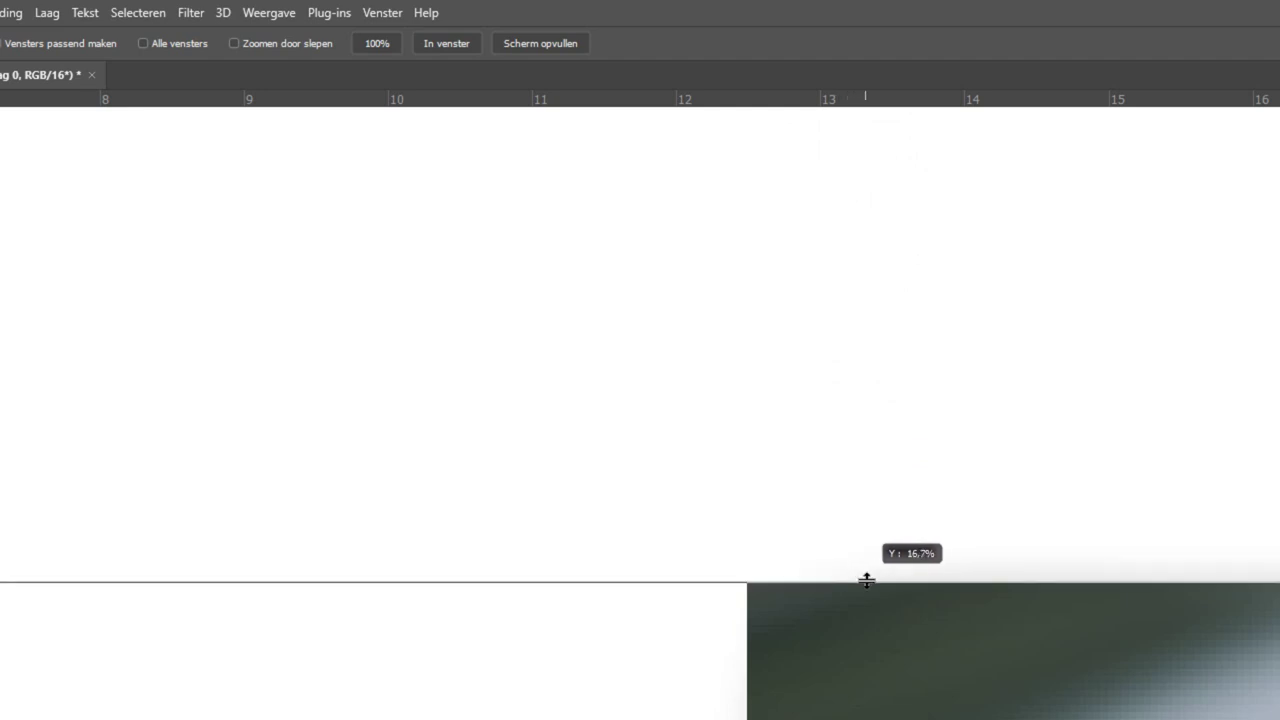
pyautogui.moveTo(838, 498); pyautogui.dragTo(867, 580)
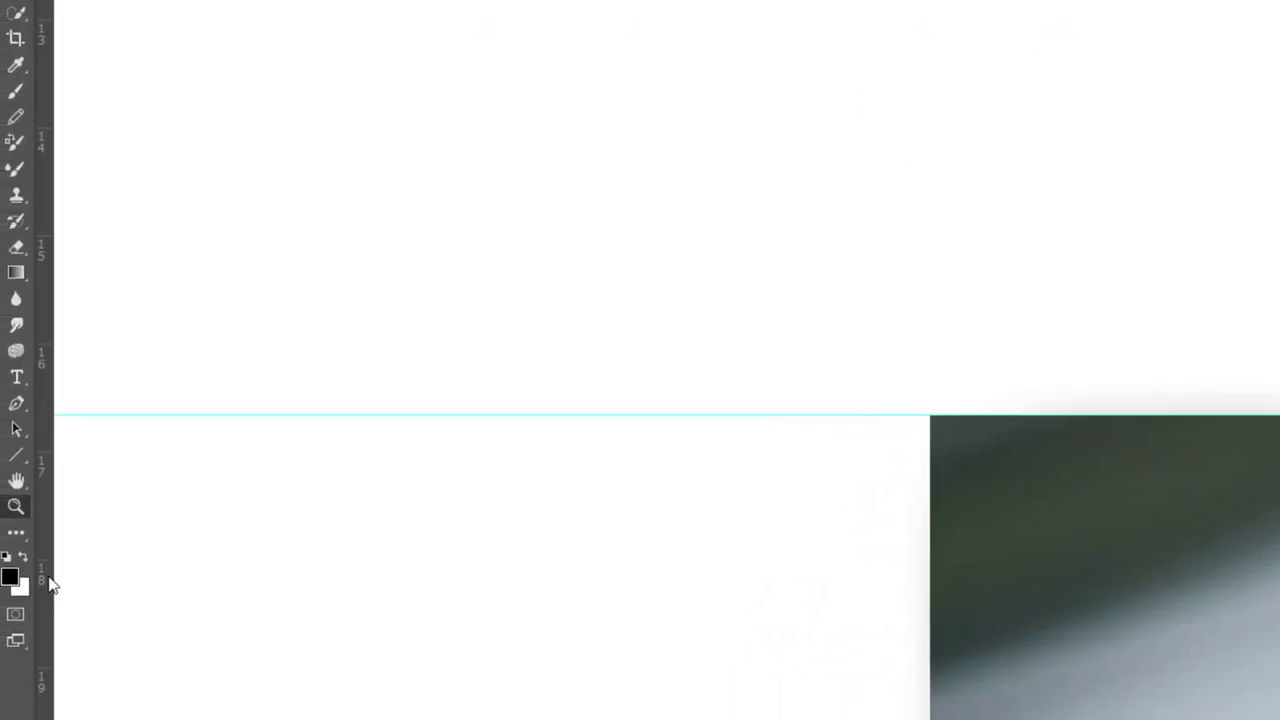
pyautogui.moveTo(47, 580)
pyautogui.mouseDown()
pyautogui.moveTo(789, 585)
pyautogui.moveTo(809, 563)
pyautogui.moveTo(616, 510)
pyautogui.mouseUp()
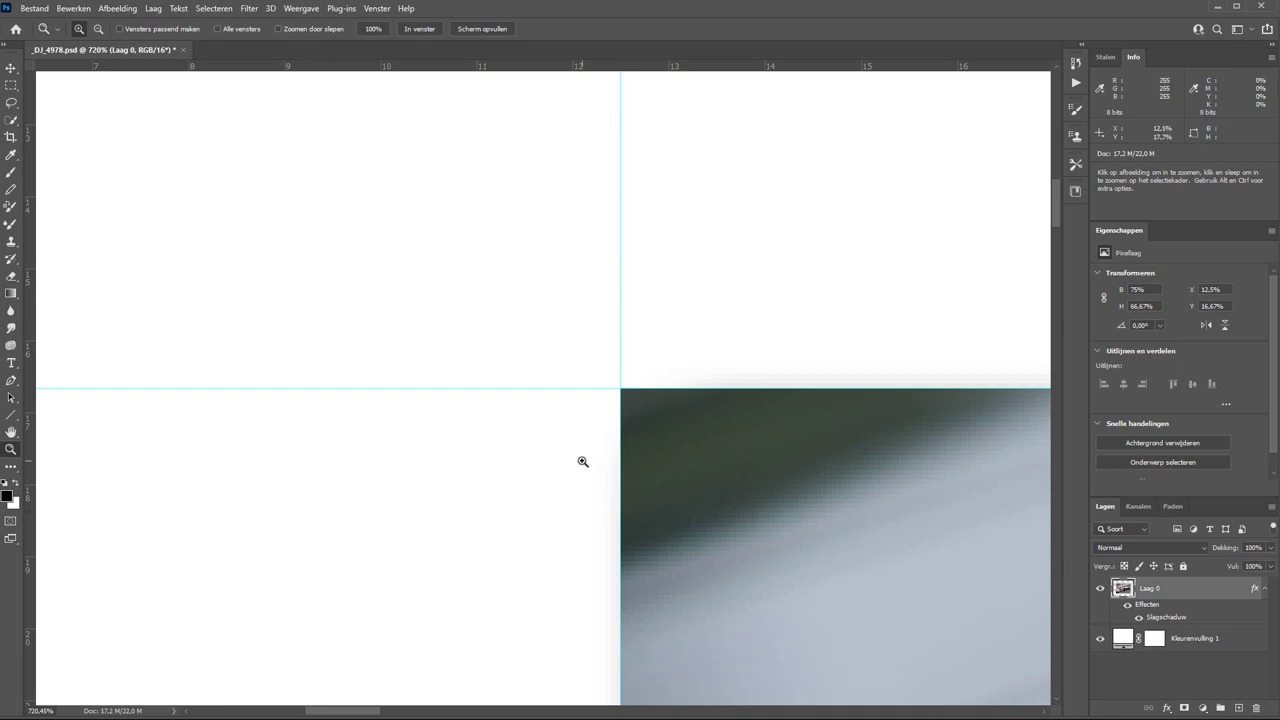
# Place guides just below and right of the shadow, then fit the image in the window
pyautogui.press('h')
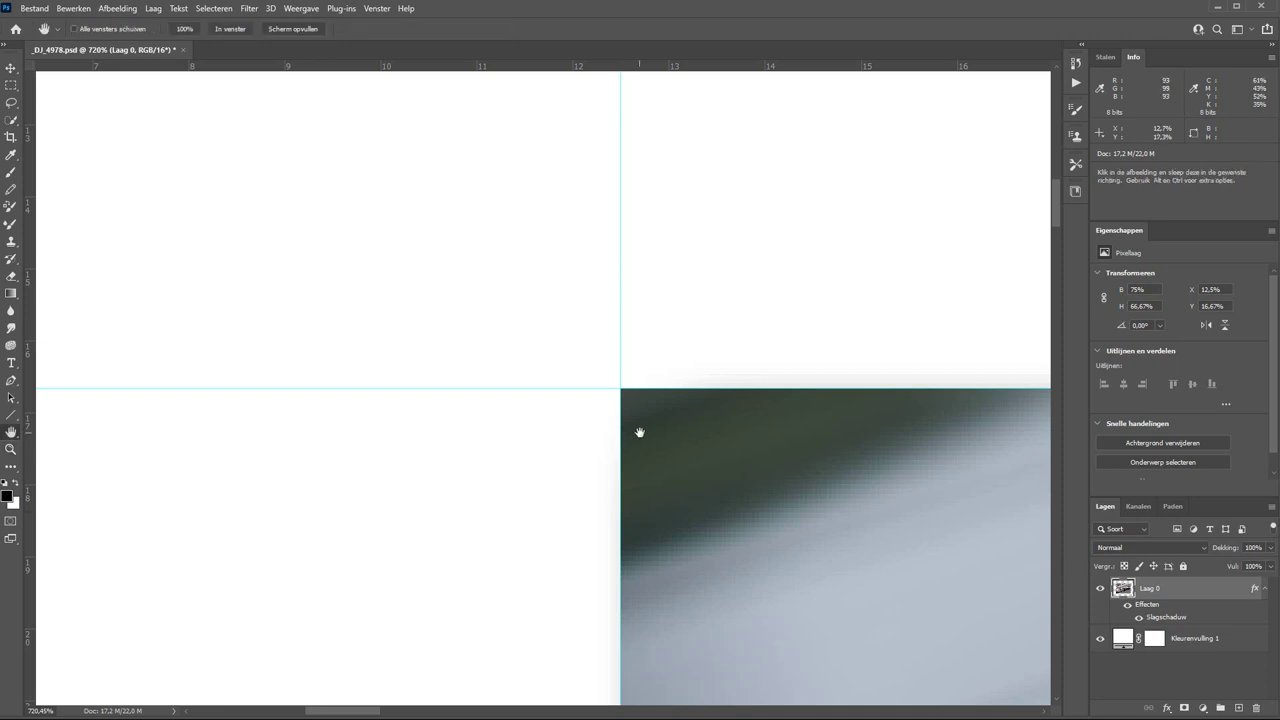
pyautogui.click(640, 432)
pyautogui.moveTo(640, 432); pyautogui.dragTo(865, 600)
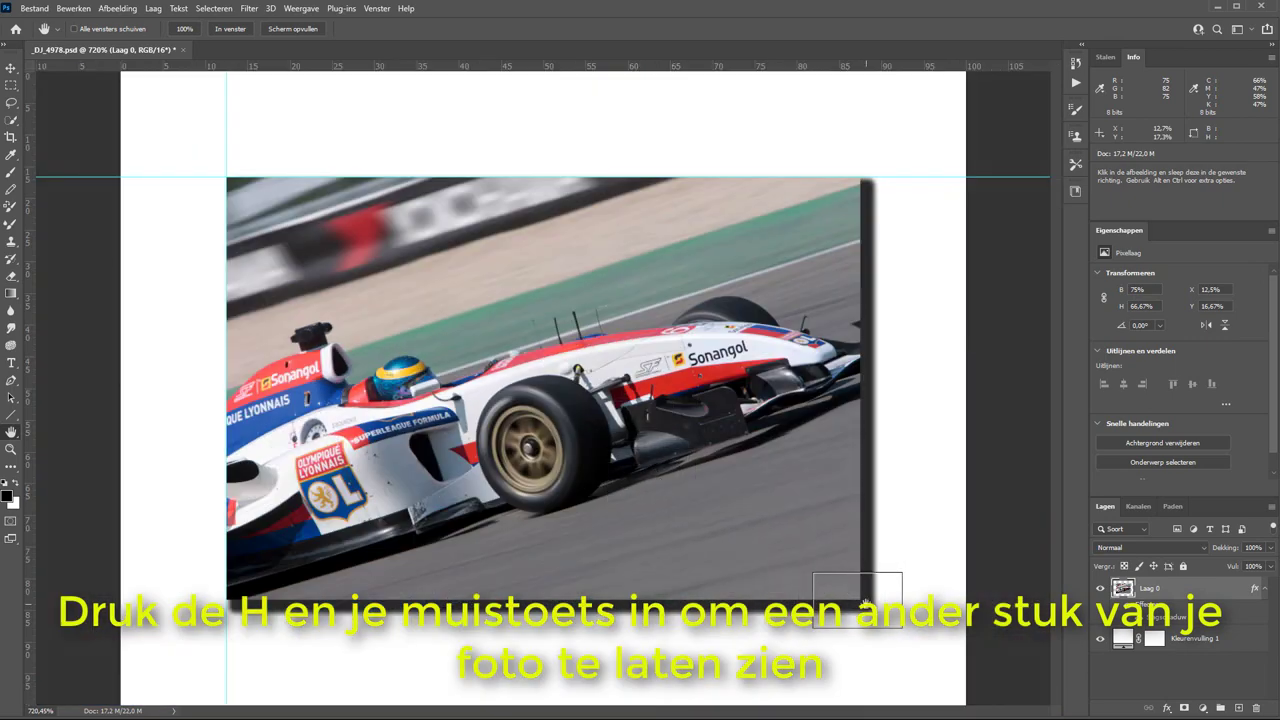
pyautogui.moveTo(865, 600); pyautogui.dragTo(865, 606)
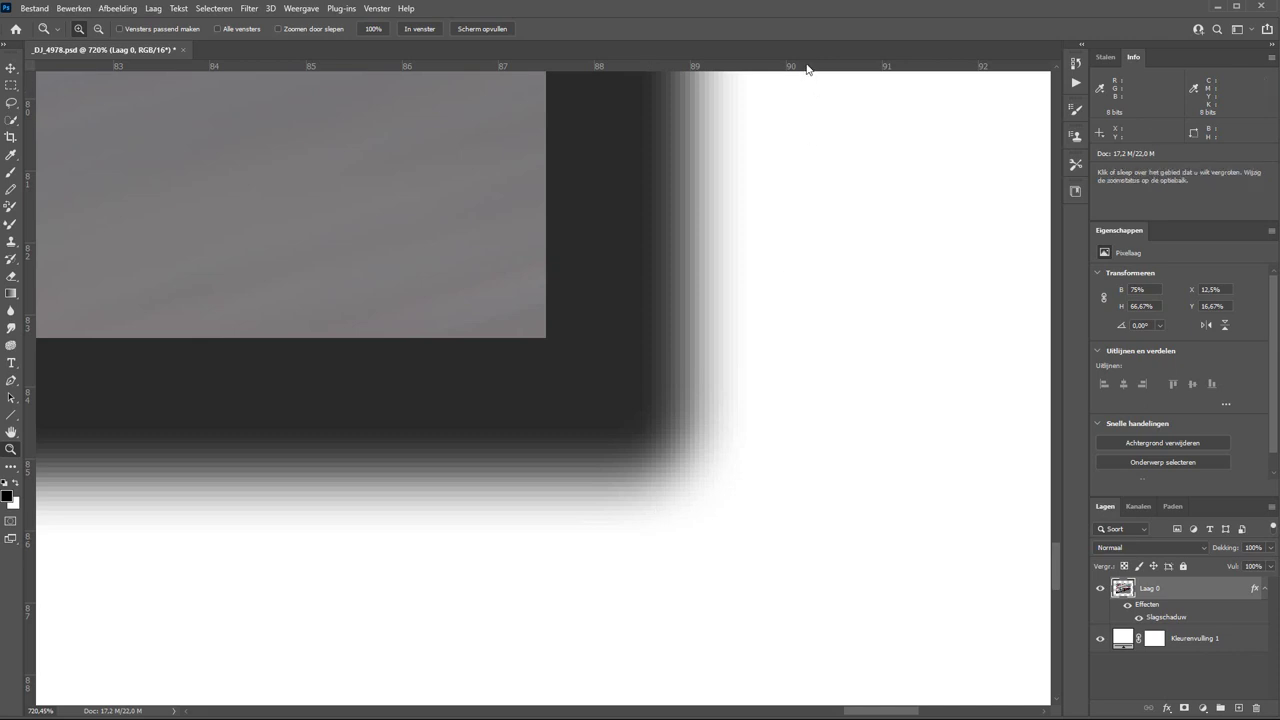
pyautogui.moveTo(807, 68); pyautogui.dragTo(811, 528)
pyautogui.moveTo(29, 401)
pyautogui.mouseDown()
pyautogui.moveTo(432, 375)
pyautogui.moveTo(745, 411)
pyautogui.mouseUp()
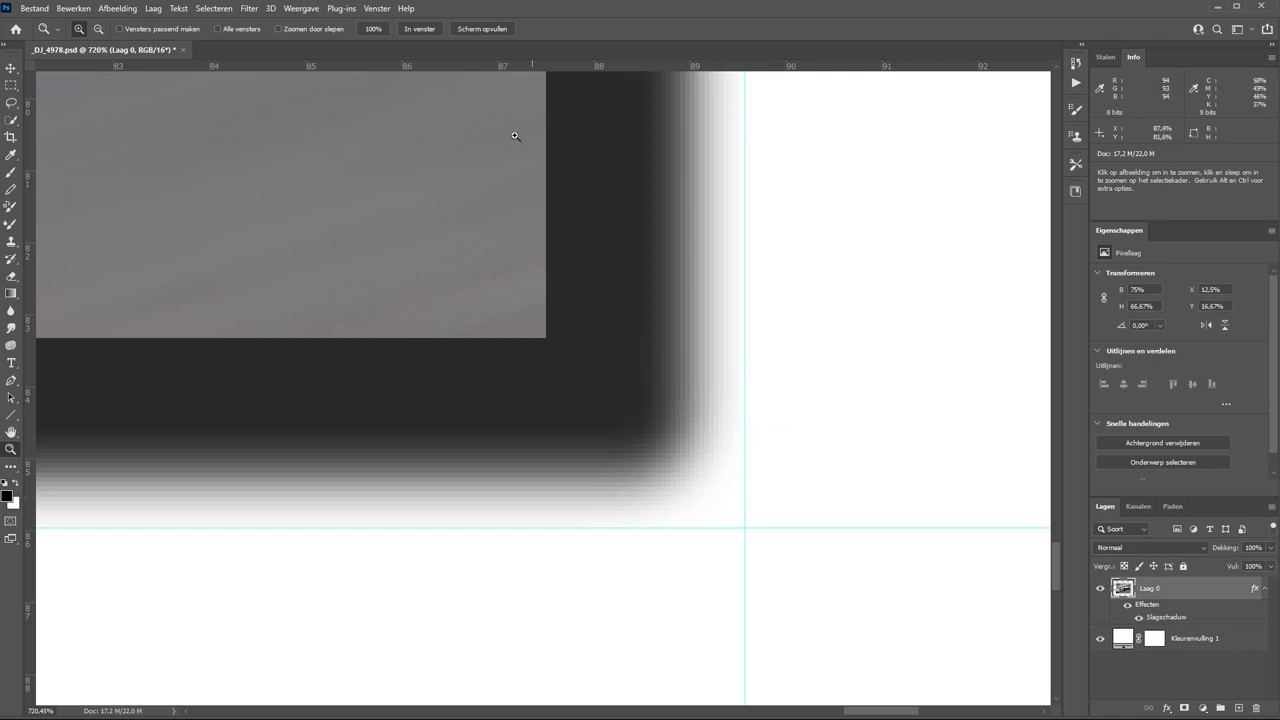
pyautogui.click(426, 30)
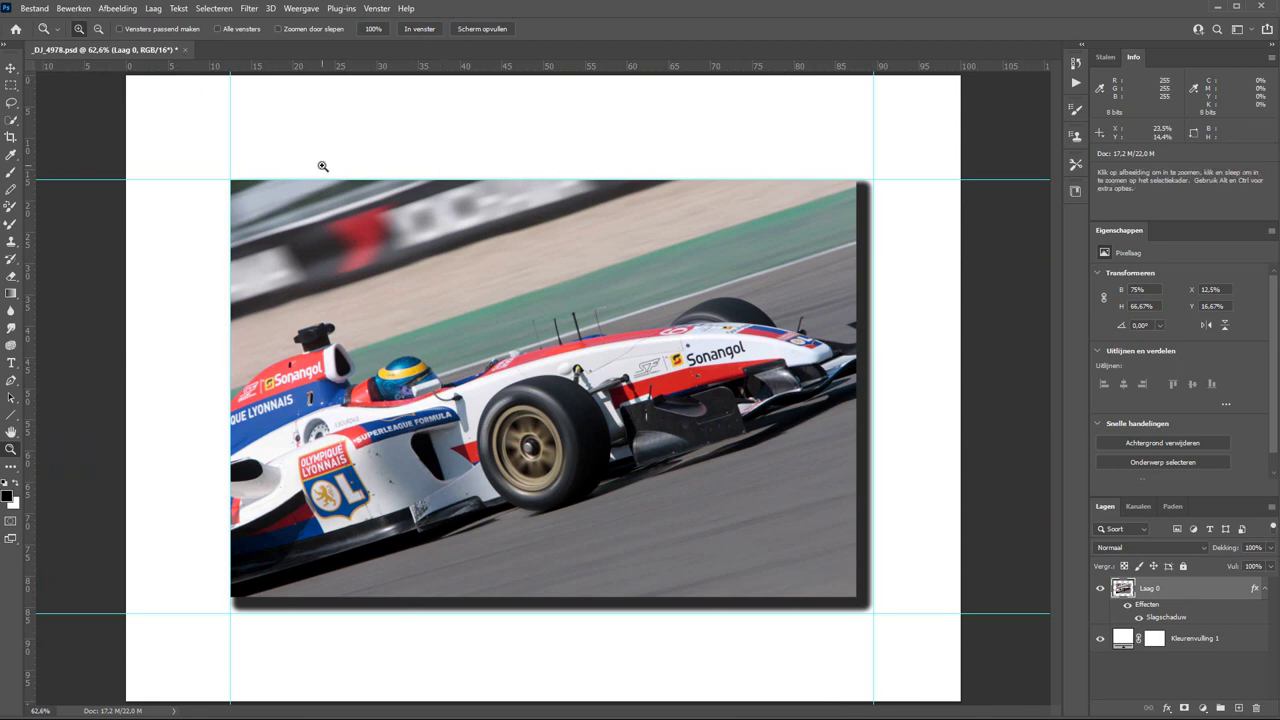
# Drag a Normaal-style rectangular marquee from guide corner to guide corner
pyautogui.click(11, 88)
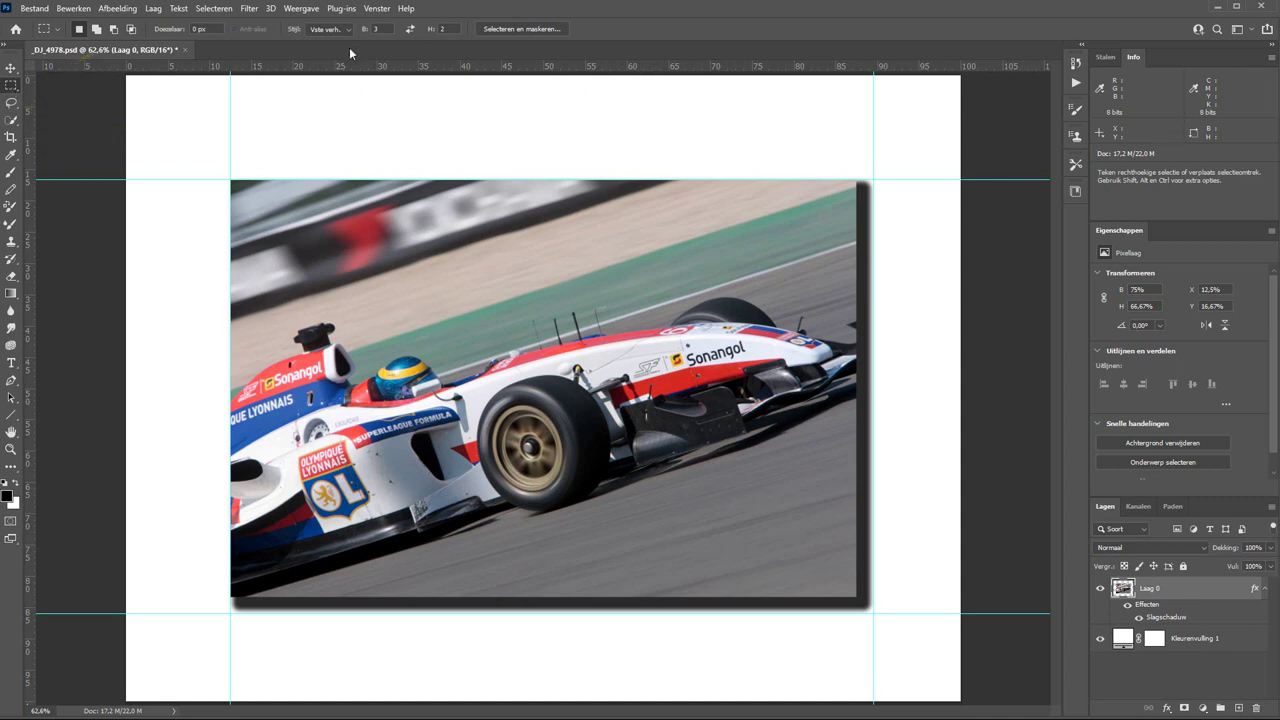
pyautogui.click(317, 31)
pyautogui.moveTo(230, 180)
pyautogui.mouseDown()
pyautogui.moveTo(290, 262)
pyautogui.moveTo(320, 278)
pyautogui.moveTo(552, 312)
pyautogui.moveTo(849, 482)
pyautogui.moveTo(871, 610)
pyautogui.mouseUp()
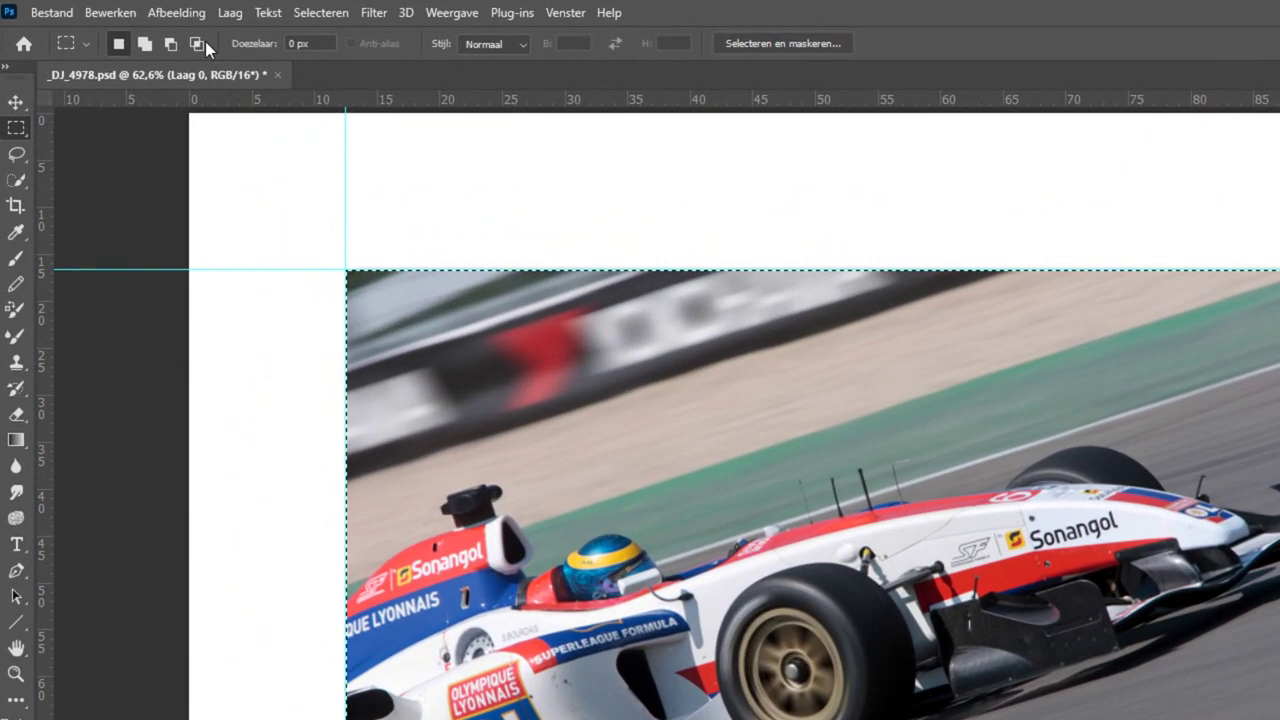
# Crop the image to the marquee selection, then deselect
pyautogui.click(182, 15)
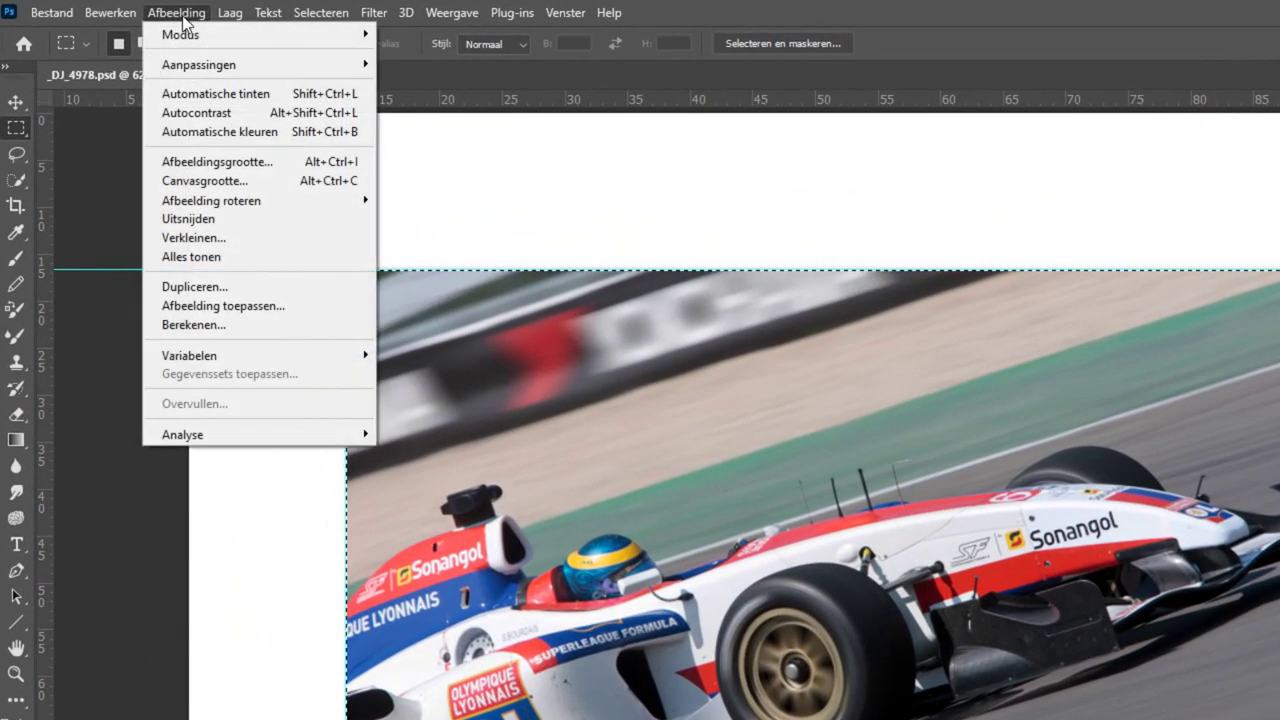
pyautogui.click(202, 222)
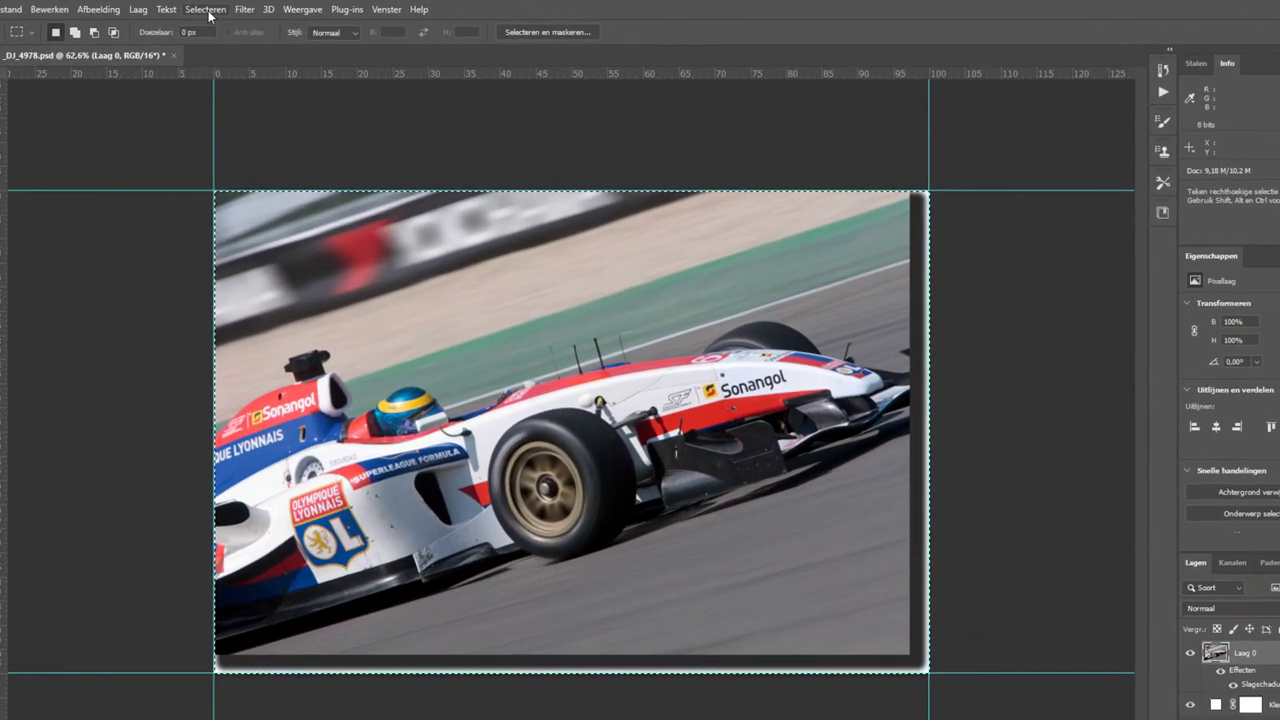
pyautogui.click(216, 9)
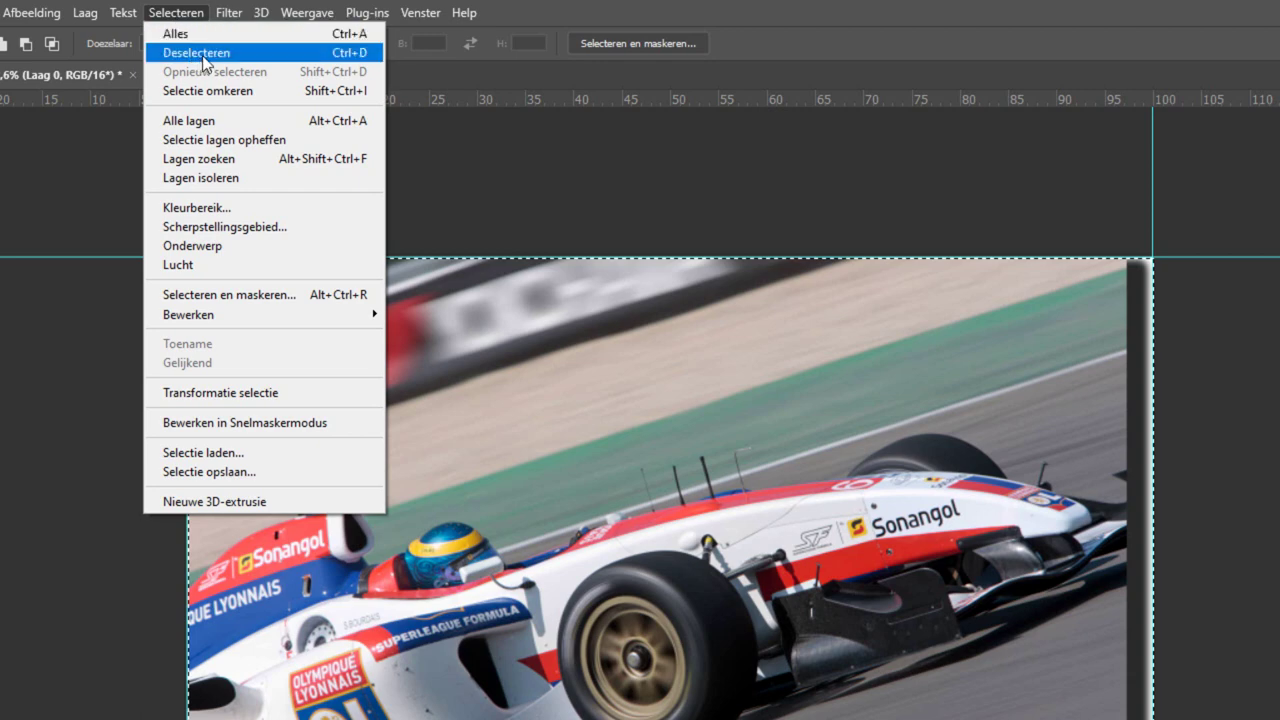
pyautogui.click(203, 55)
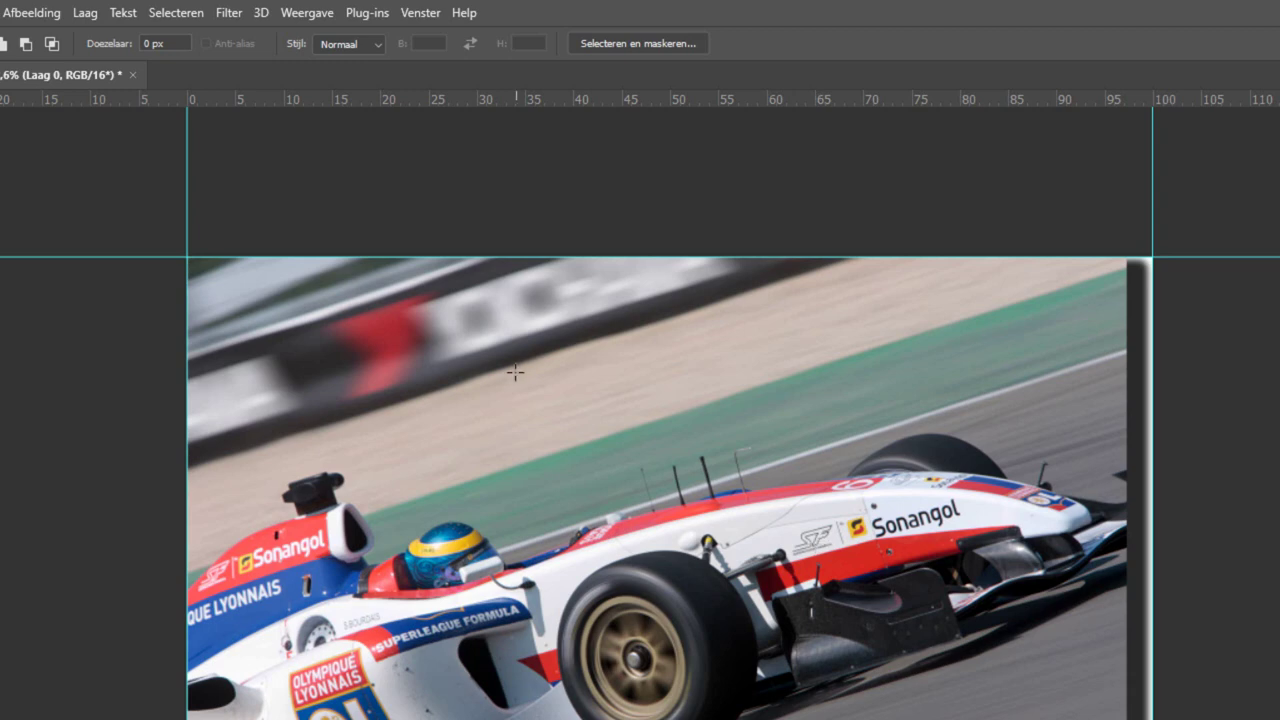
# Clear all guides and hide the white Kleurenvulling 1 fill layer
pyautogui.click(303, 15)
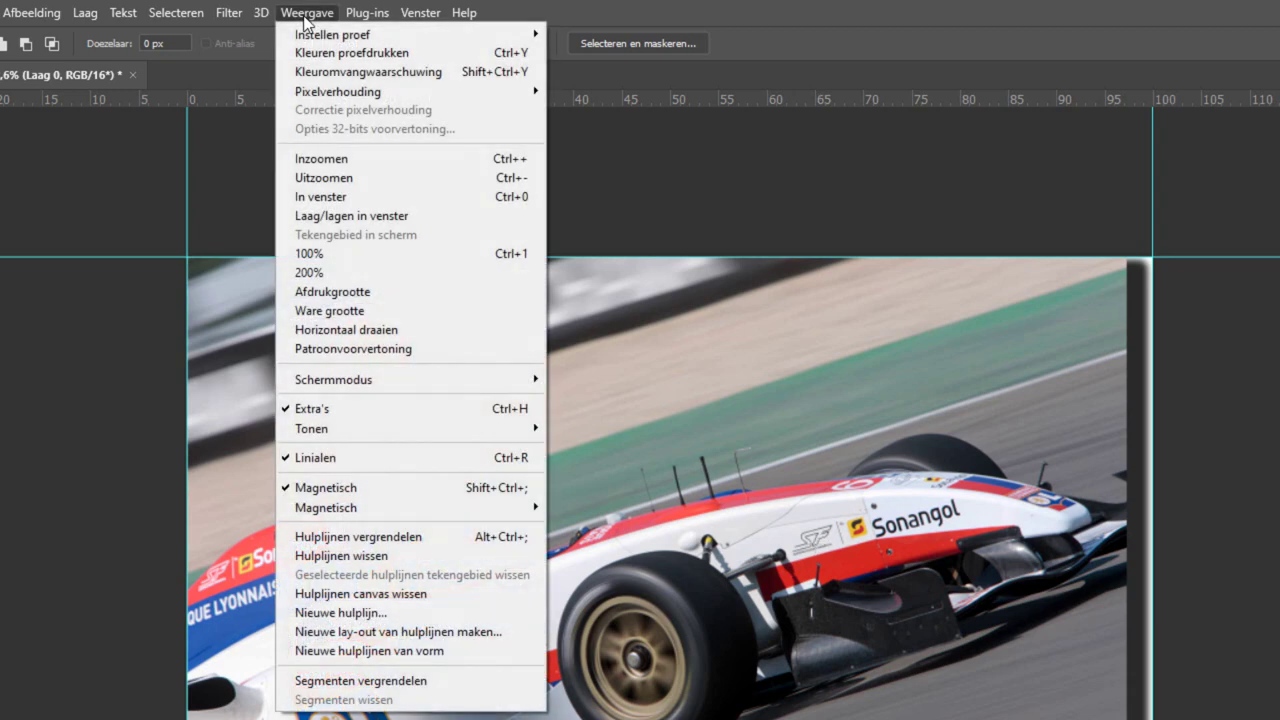
pyautogui.click(375, 556)
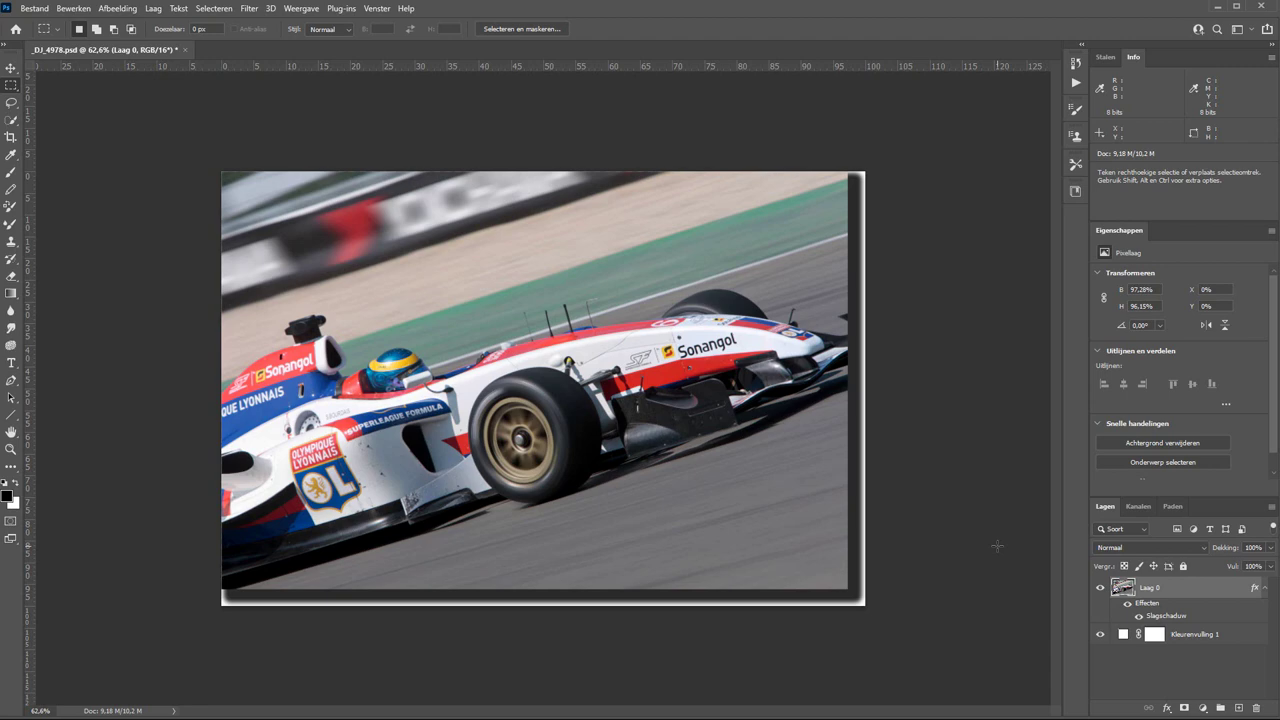
pyautogui.click(1100, 636)
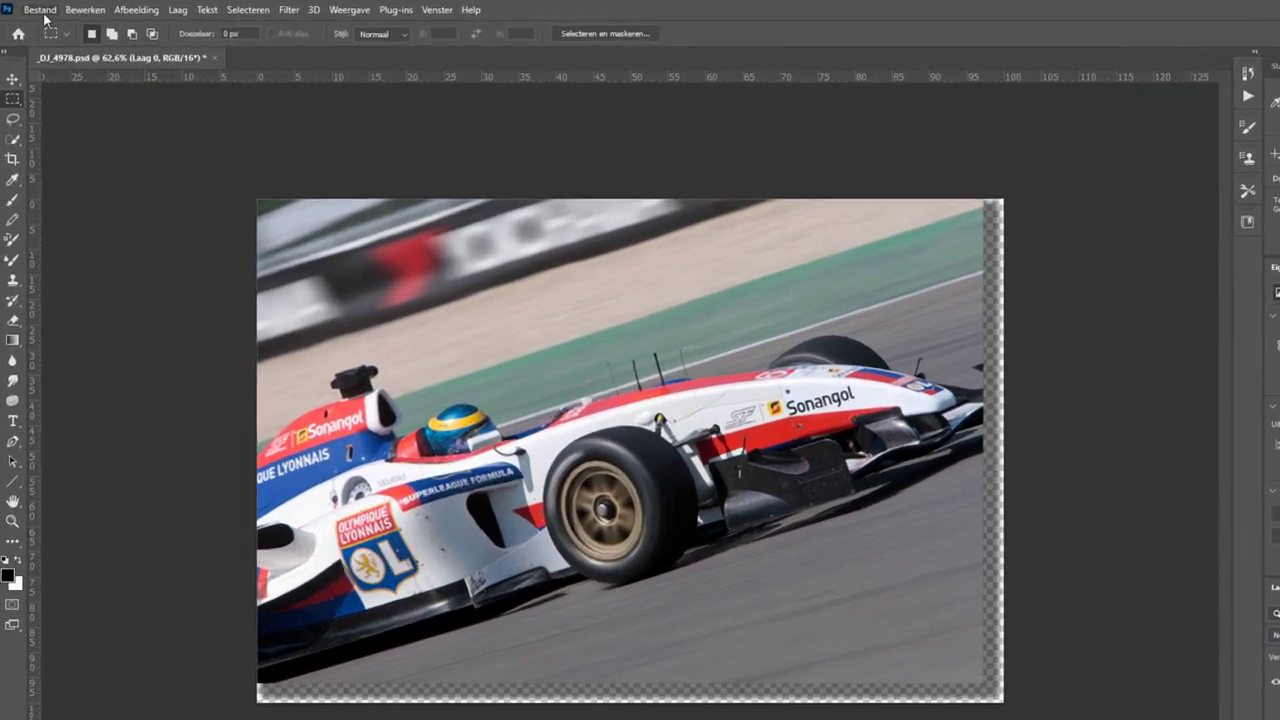
pyautogui.click(34, 8)
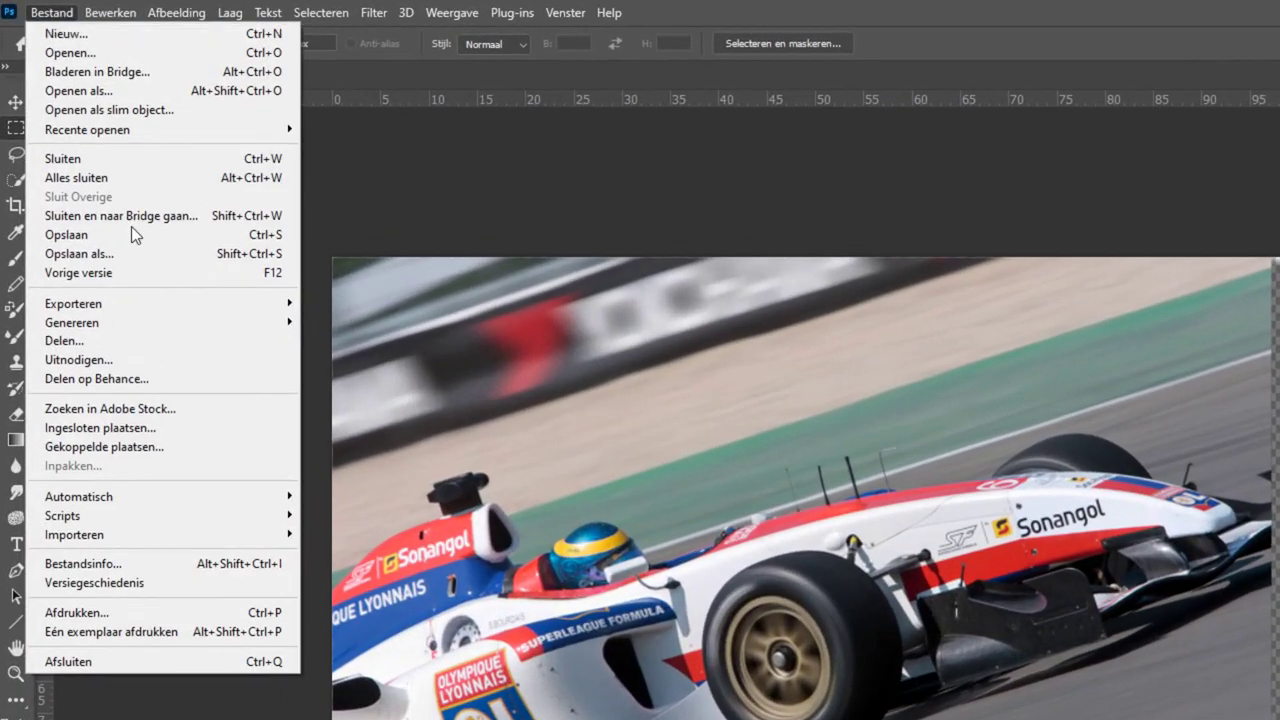
# Save a fast-compressed PNG copy _DJ_4978.png to Bureaublad, then close the PSD
pyautogui.click(136, 253)
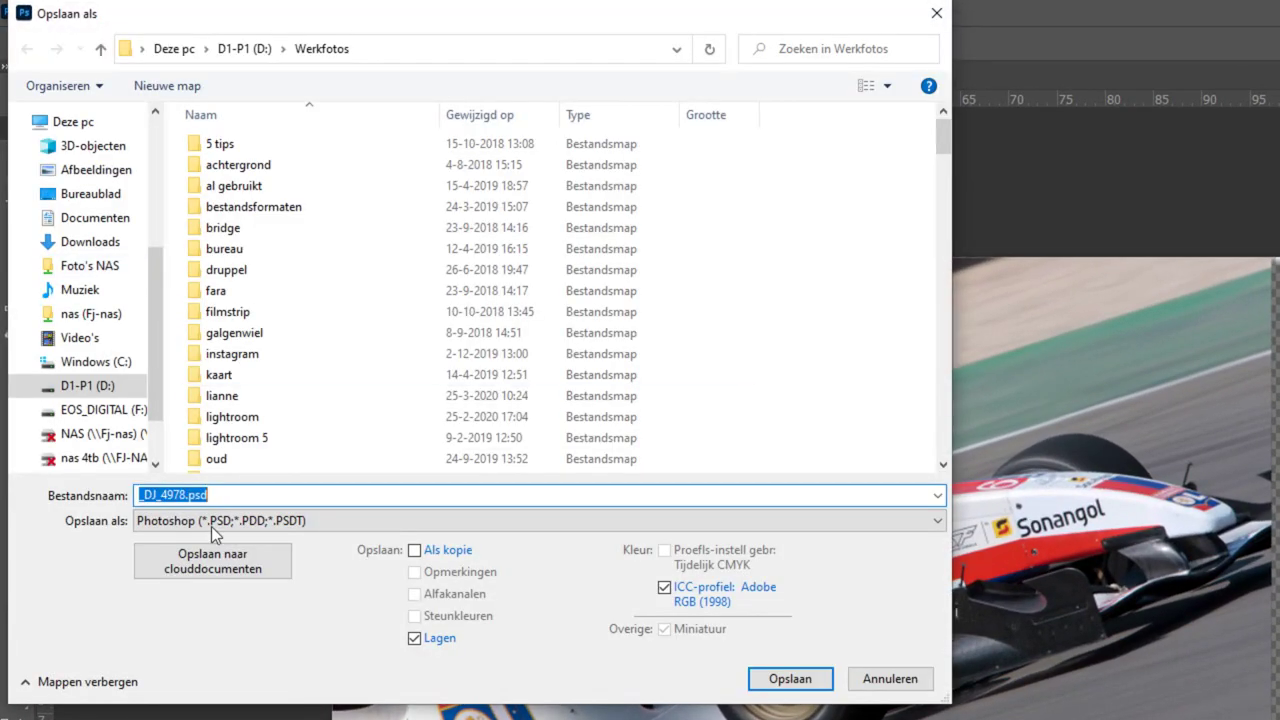
pyautogui.click(238, 521)
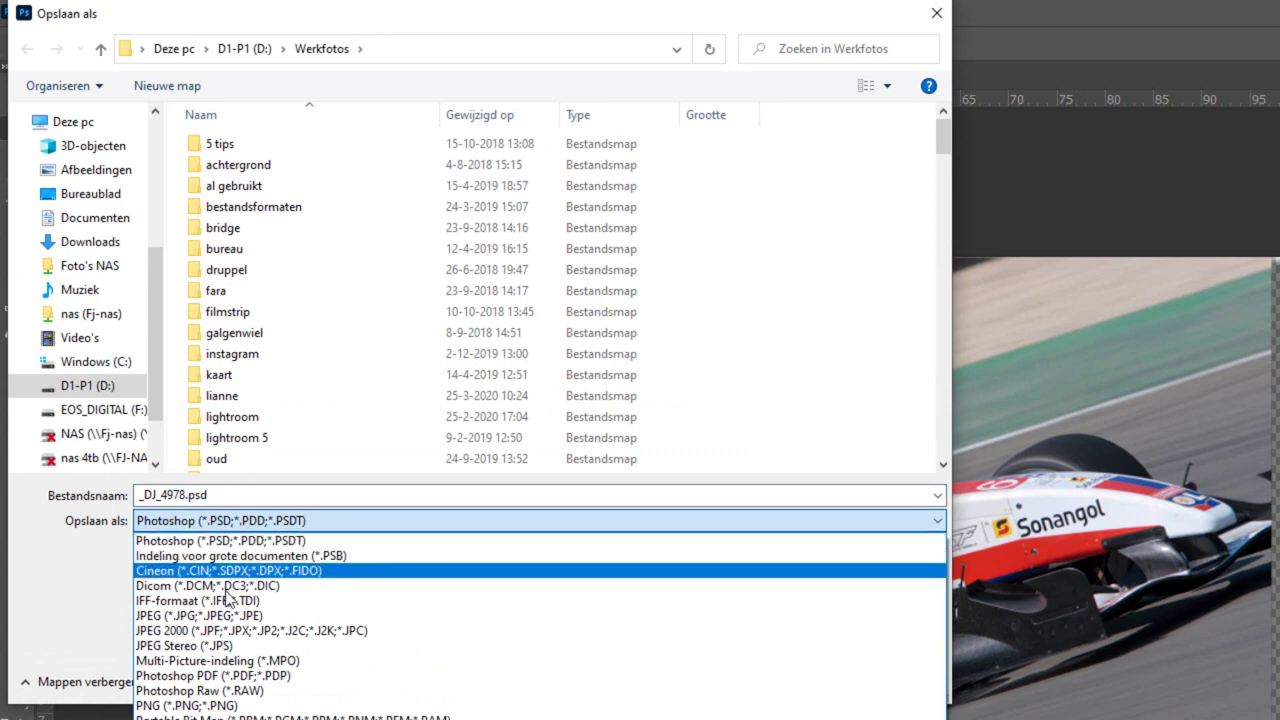
pyautogui.click(207, 705)
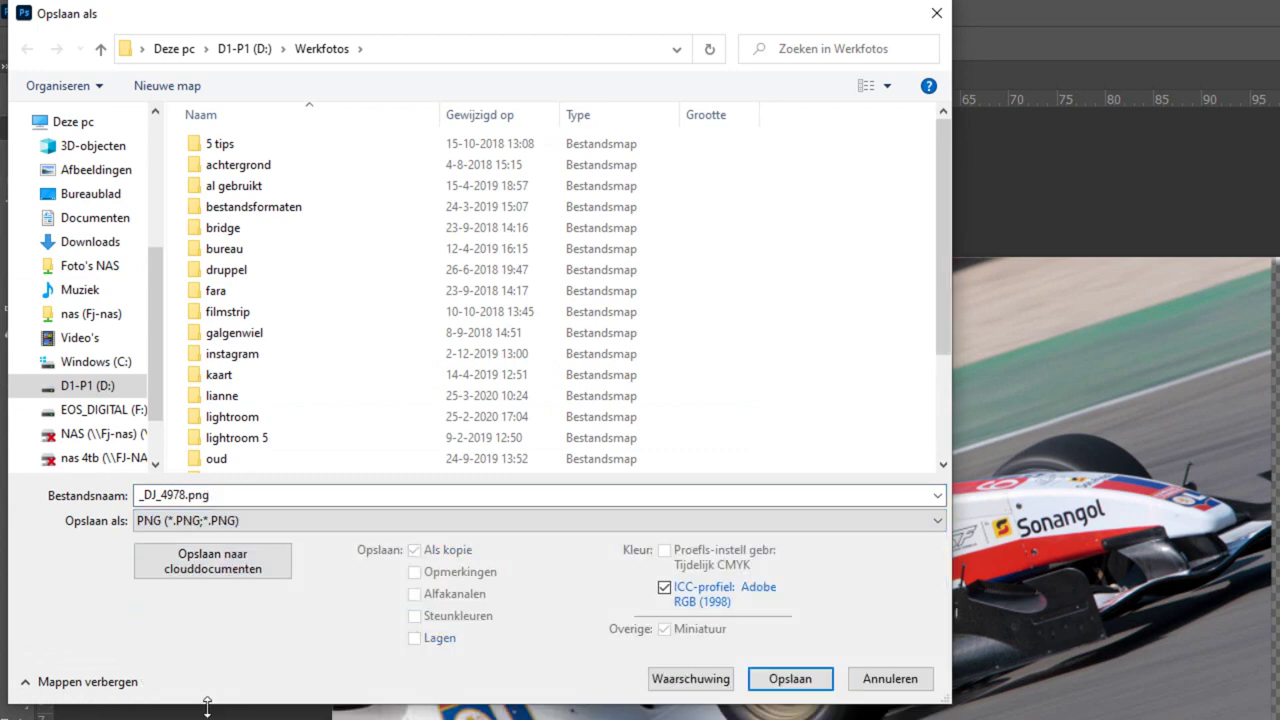
pyautogui.moveTo(90, 194)
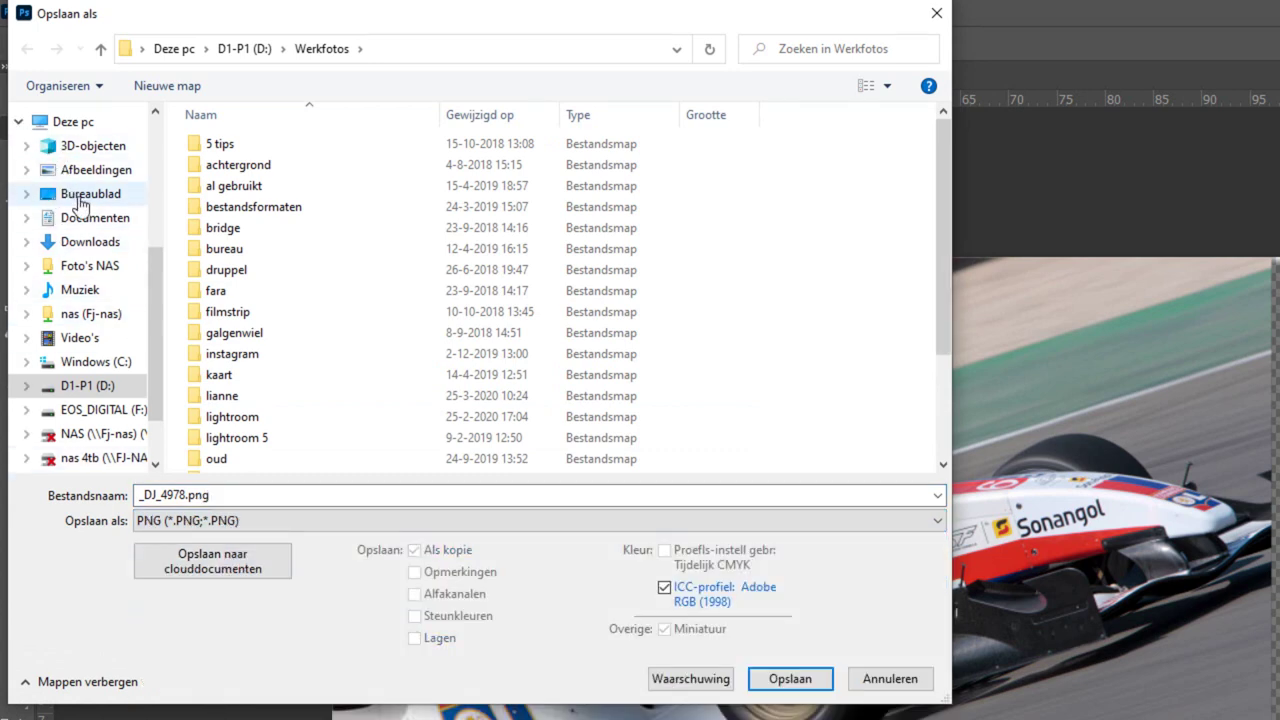
pyautogui.click(82, 204)
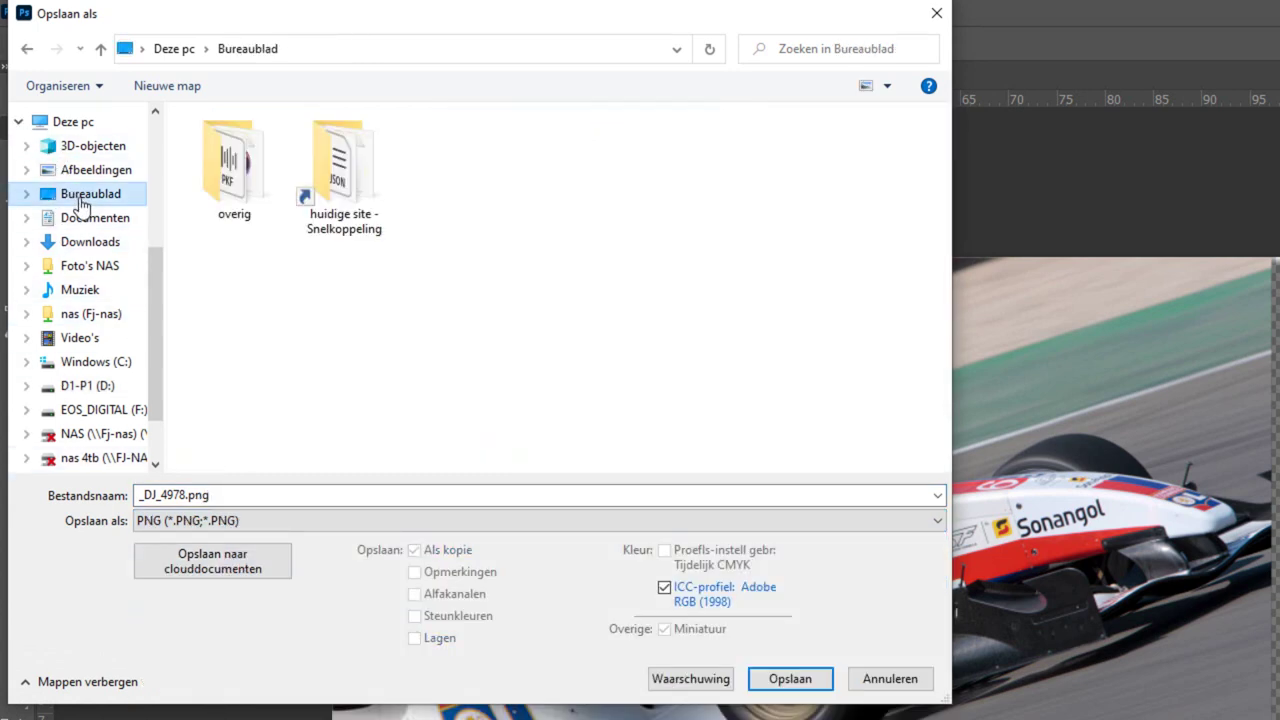
pyautogui.click(791, 679)
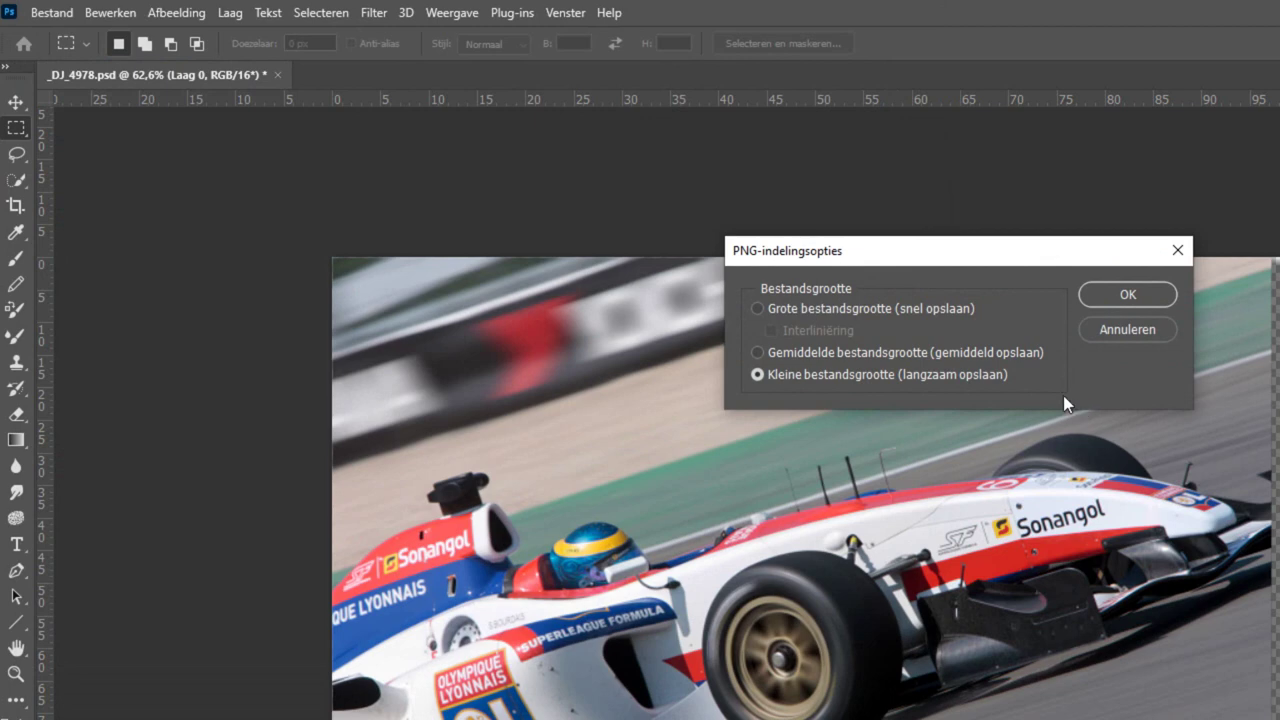
pyautogui.click(860, 307)
pyautogui.press('Return')
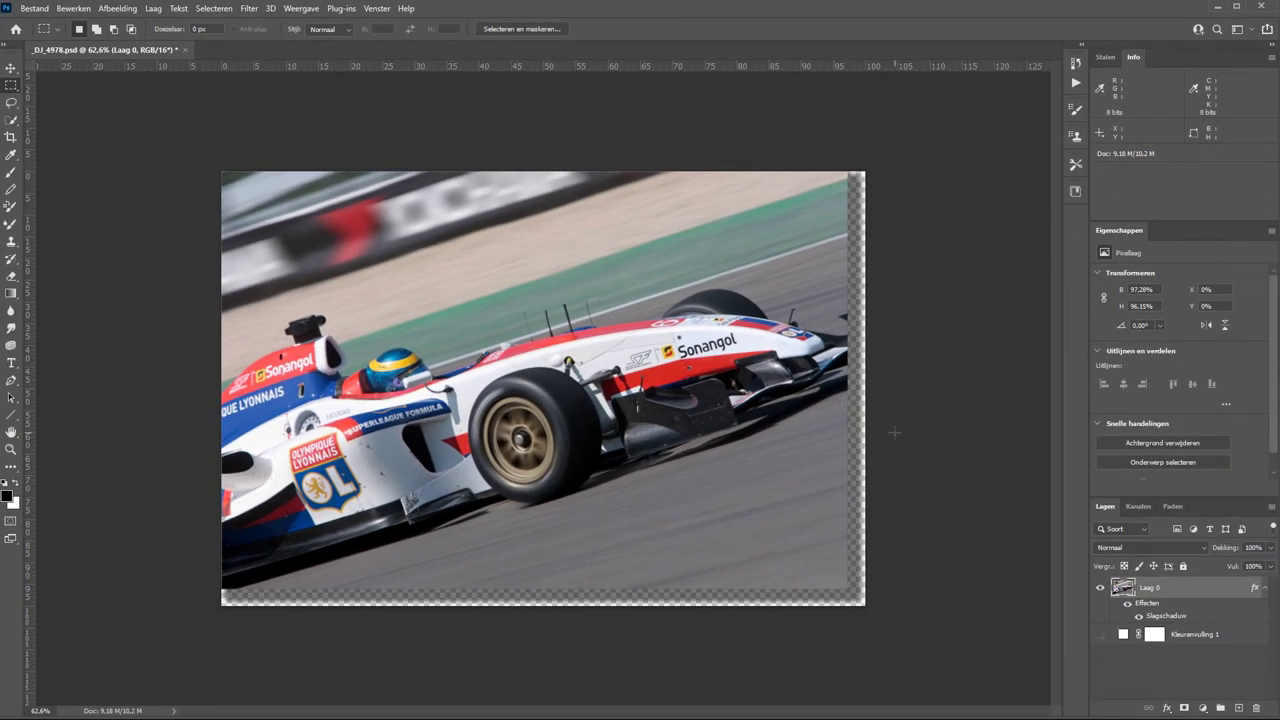
pyautogui.hotkey('ctrl', 'w')
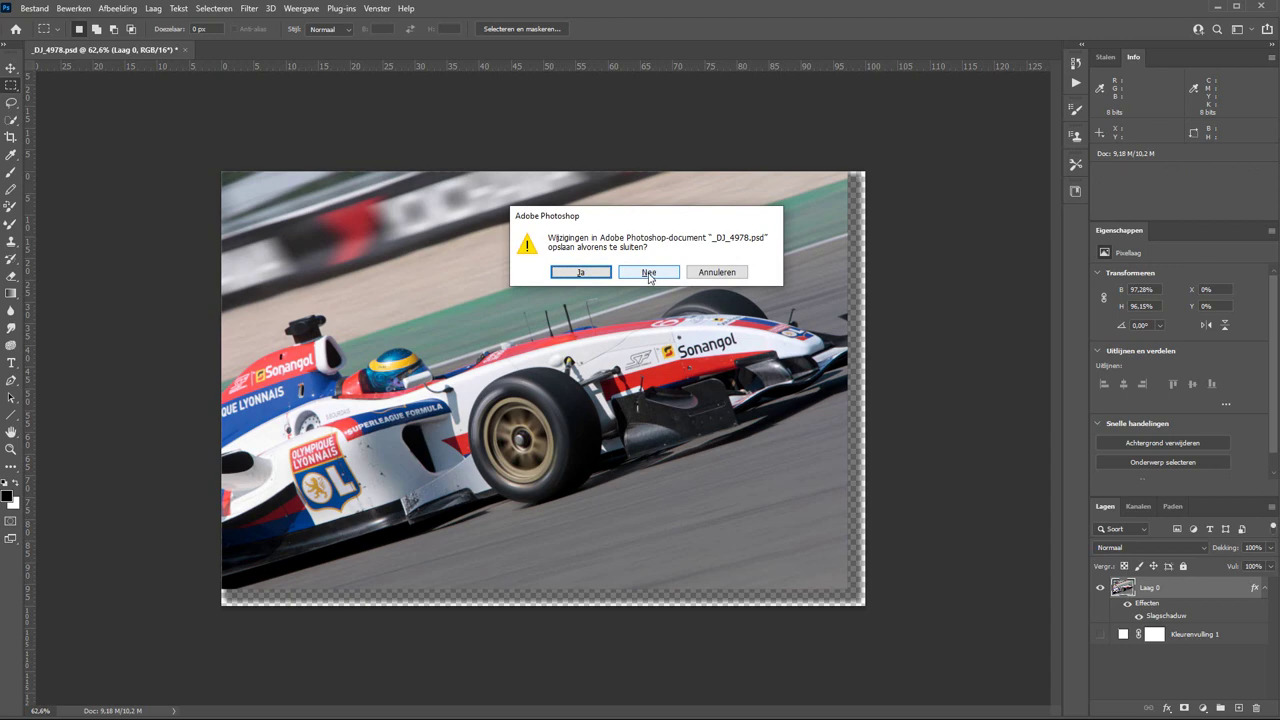
# Close the PSD without saving and start a new 2500 × 2500 px document
pyautogui.click(649, 275)
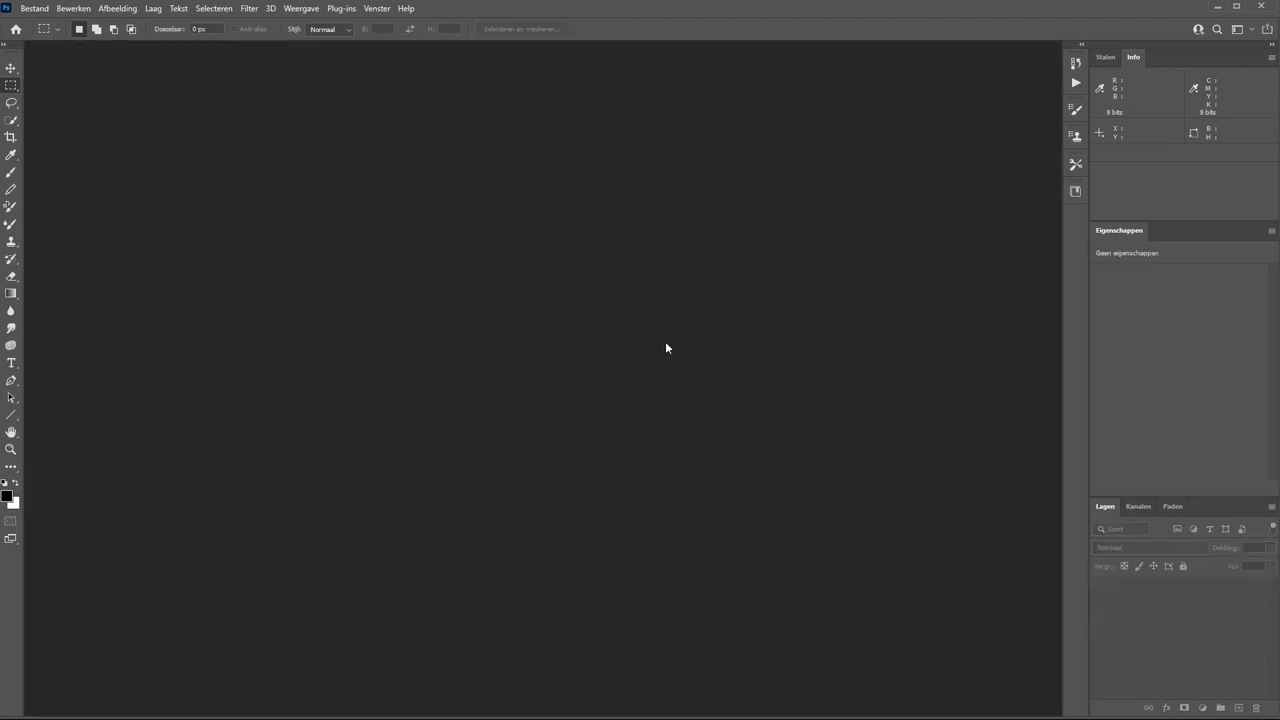
pyautogui.hotkey('ctrl', 'n')
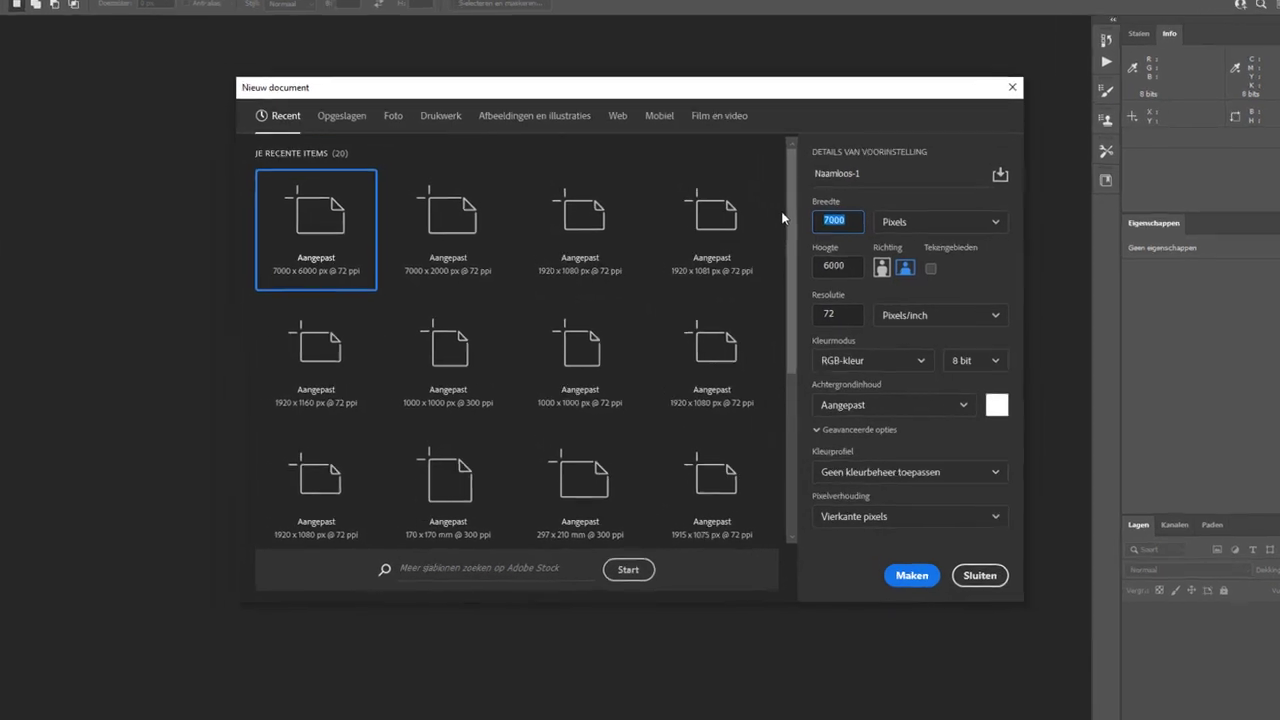
pyautogui.write('2000')
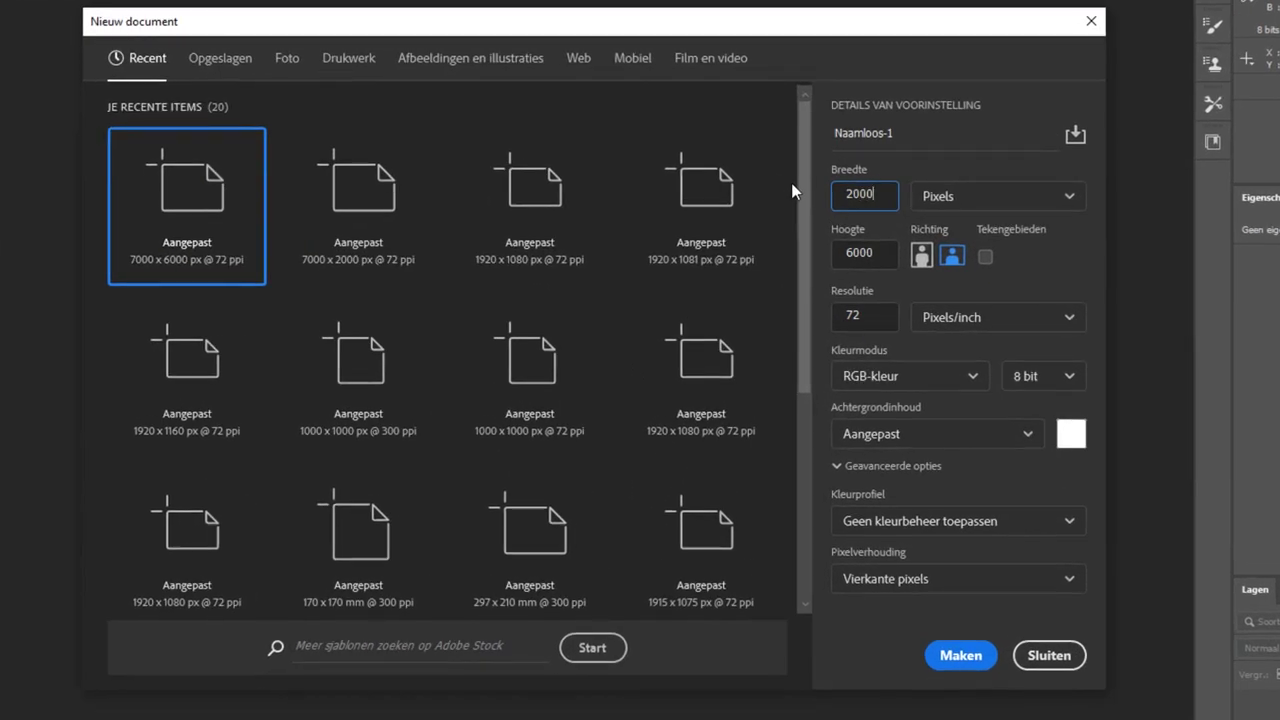
pyautogui.hotkey('shift', 'Left')
pyautogui.hotkey('shift', 'Left')
pyautogui.hotkey('shift', 'Left')
pyautogui.hotkey('shift', 'Left')
pyautogui.write('2500')
pyautogui.press('Tab')
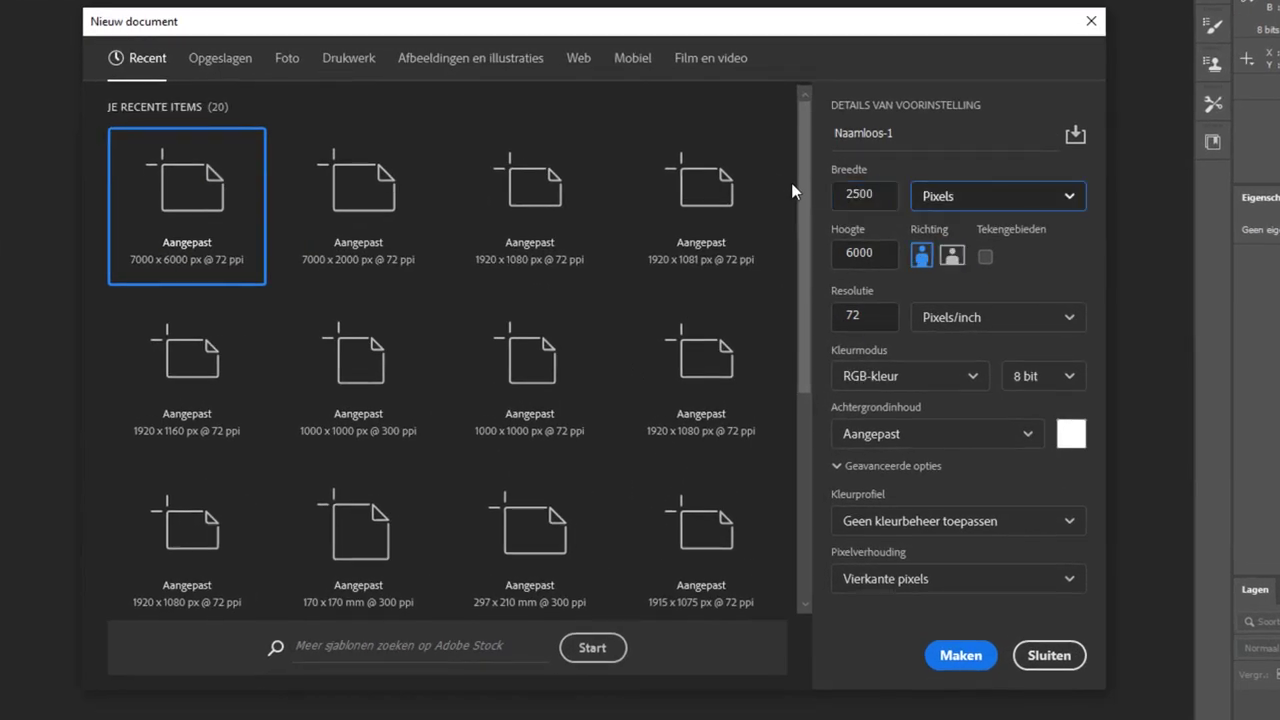
pyautogui.press('Tab')
pyautogui.write('2500')
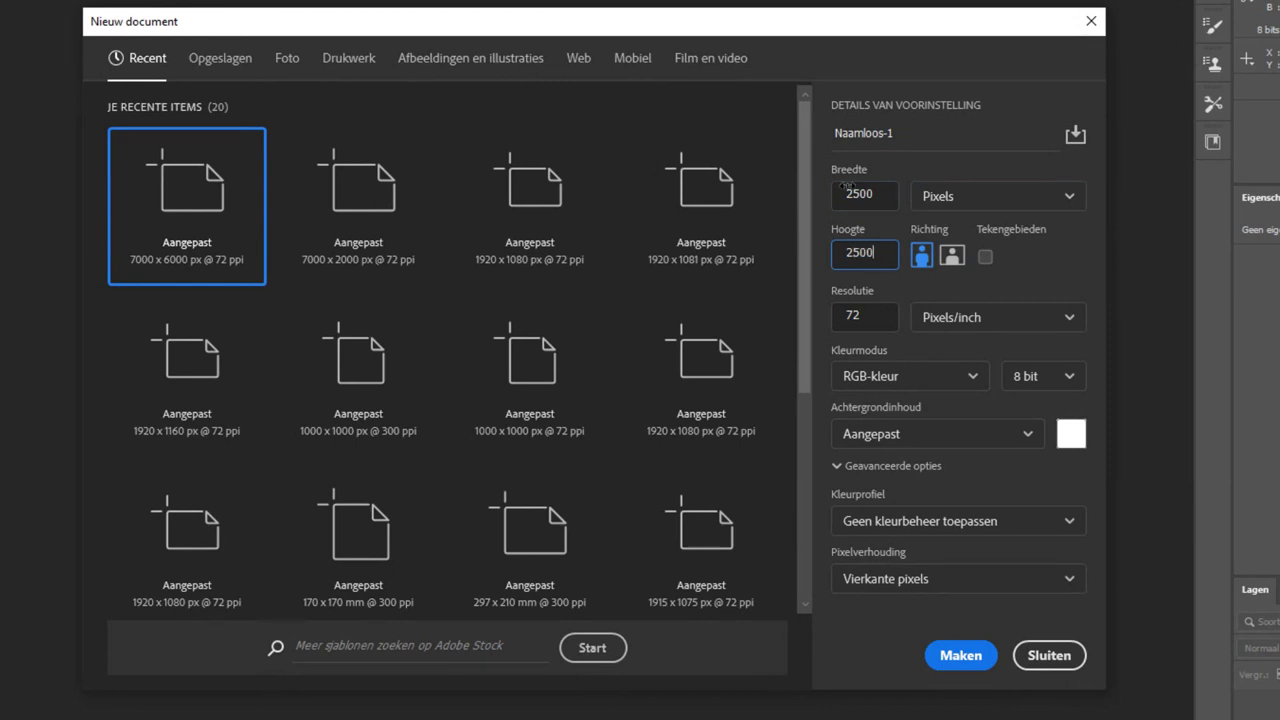
# Give the new document a salmon-pink (f07a7a) background and create it as Naamloos-1
pyautogui.click(1070, 434)
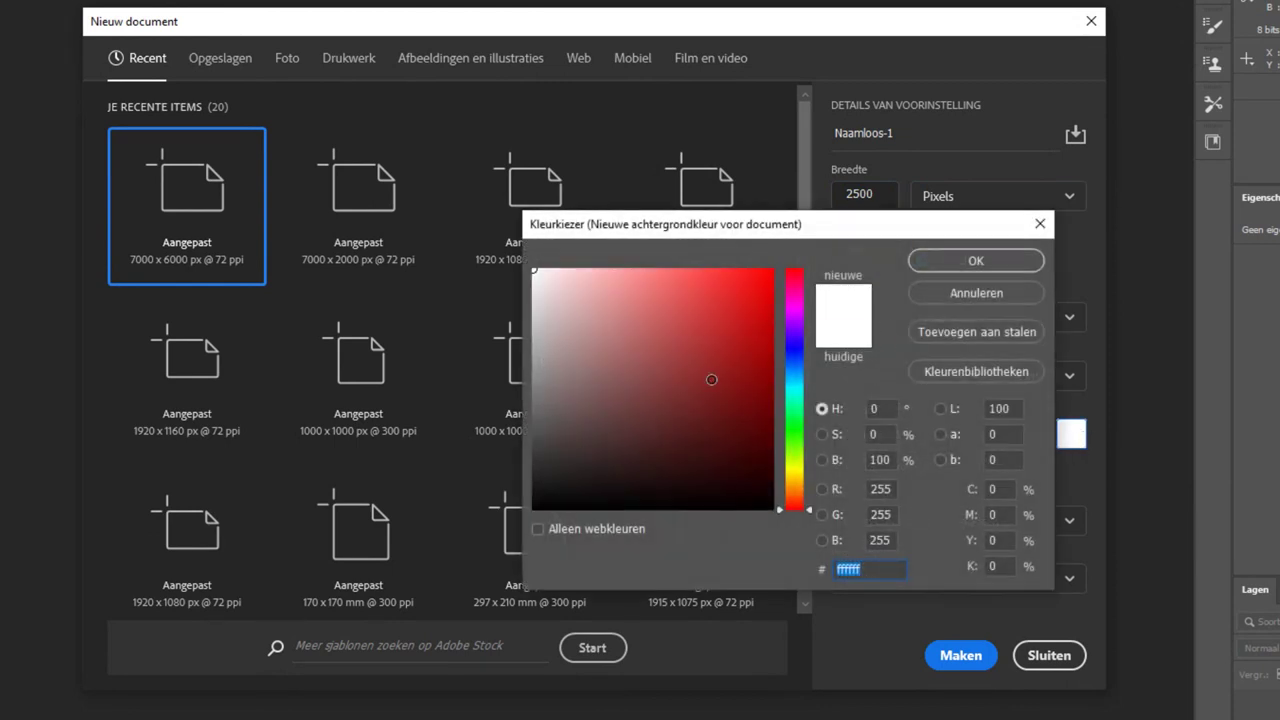
pyautogui.moveTo(709, 374); pyautogui.dragTo(650, 283)
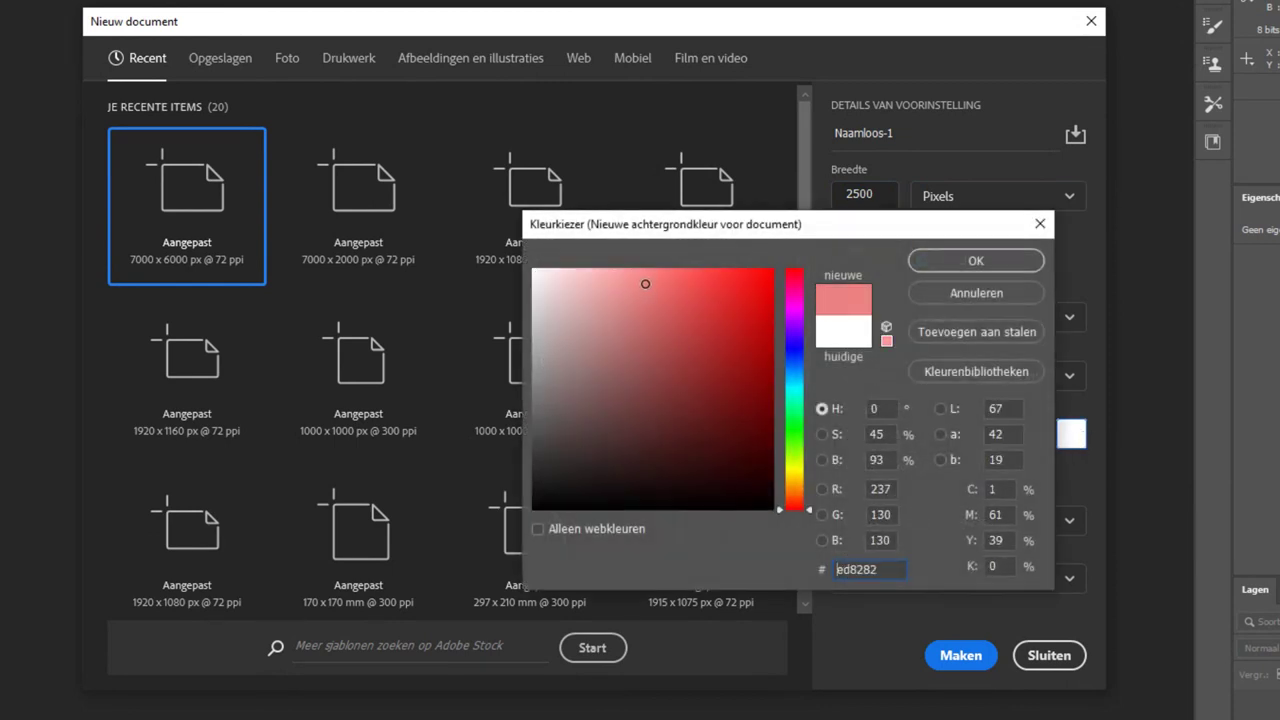
pyautogui.click(947, 259)
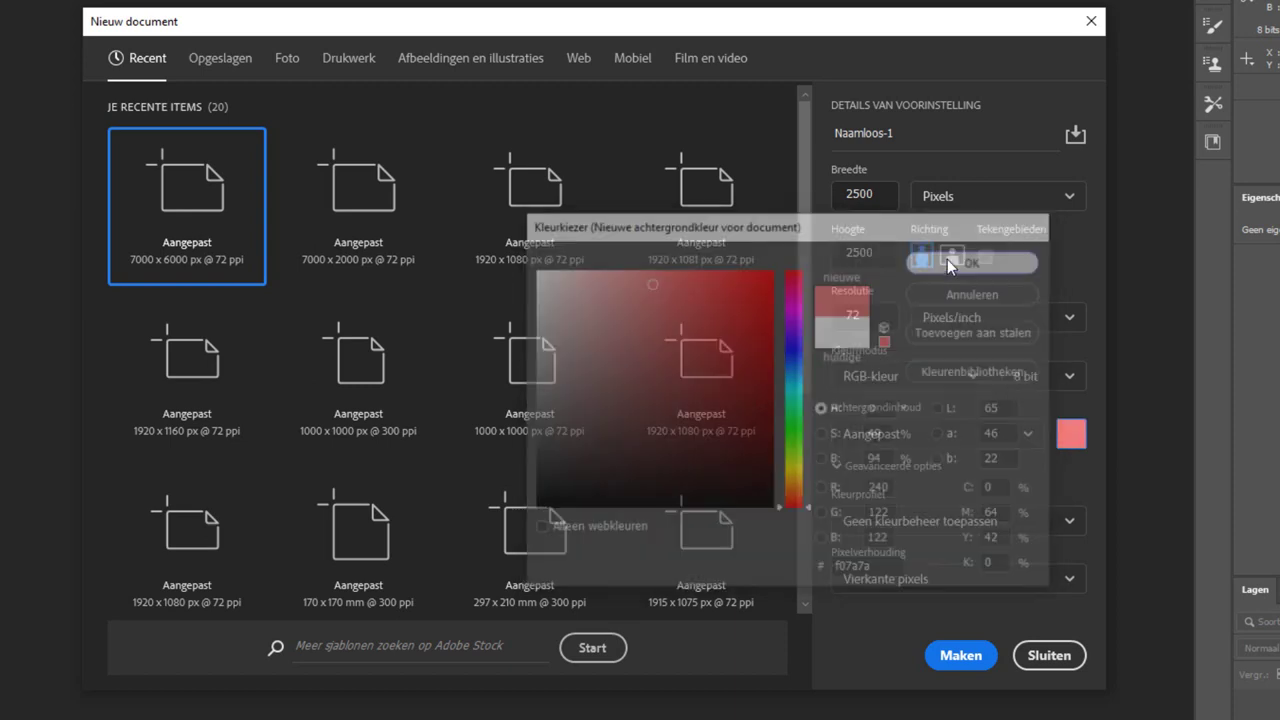
pyautogui.click(958, 655)
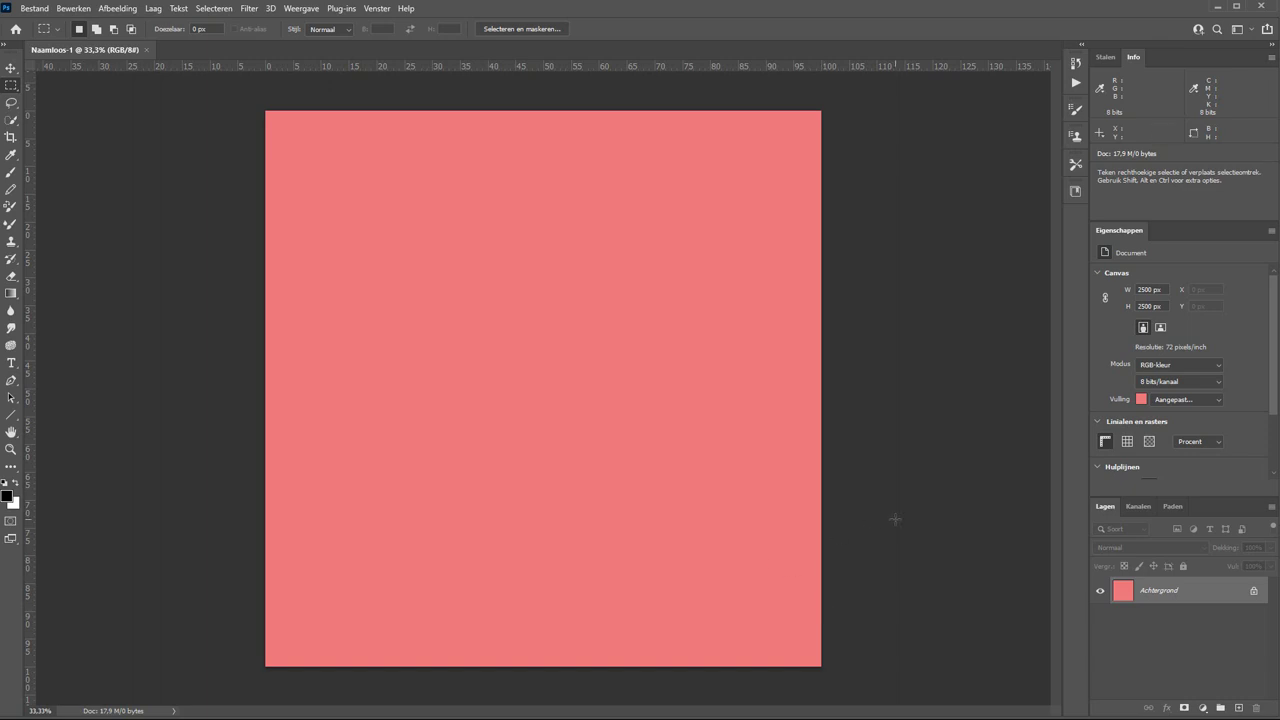
# Open _DJ_4978.png from the desktop and drag its race car layer into Naamloos-1
pyautogui.click(34, 8)
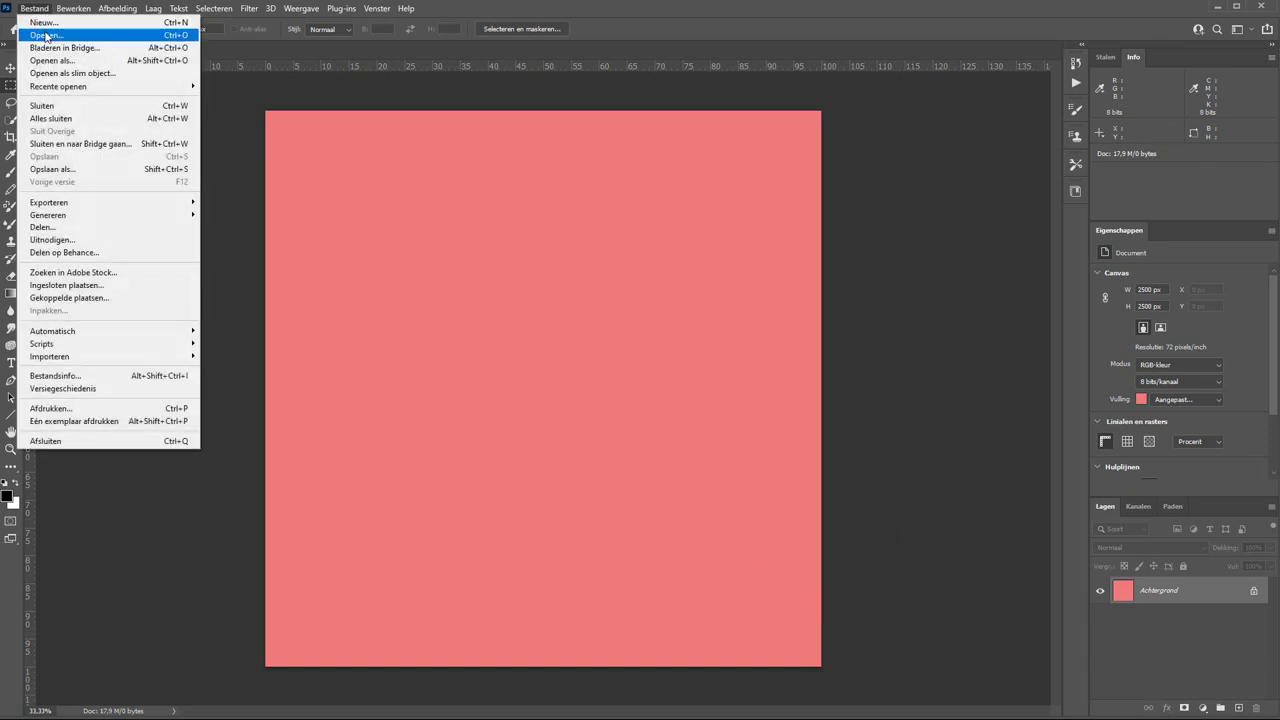
pyautogui.click(45, 36)
pyautogui.click(220, 108)
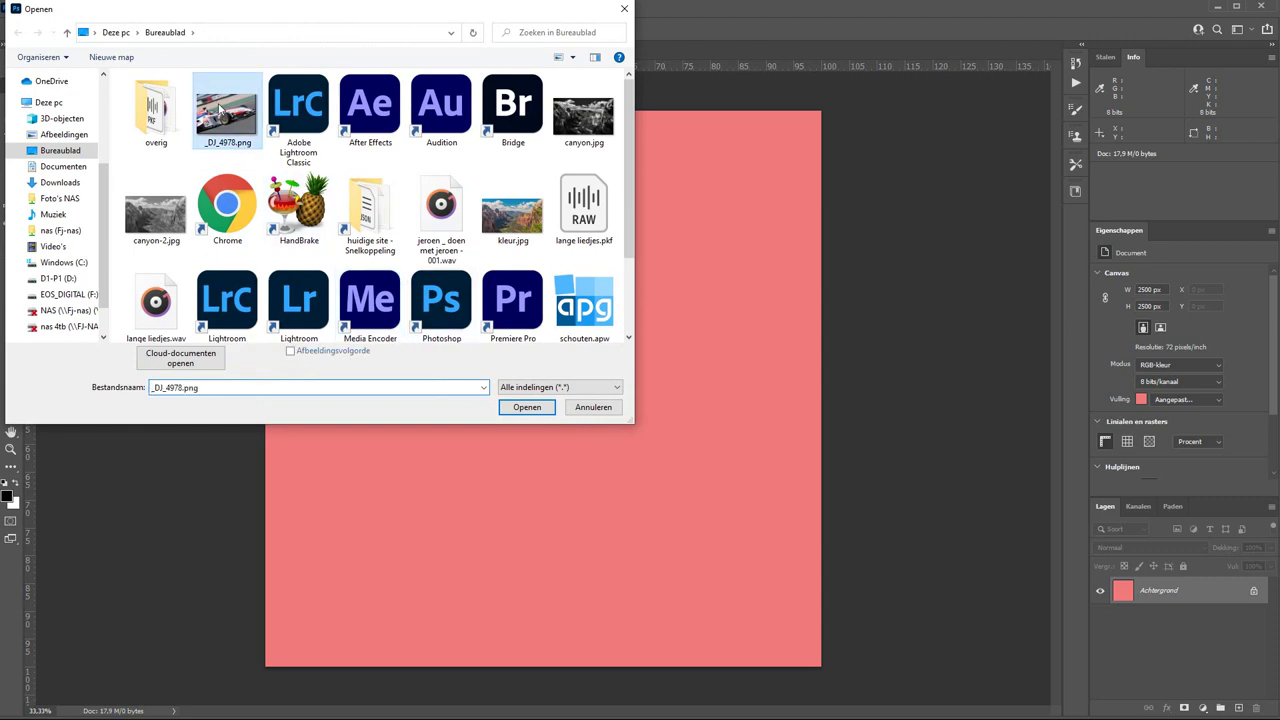
pyautogui.doubleClick(220, 108)
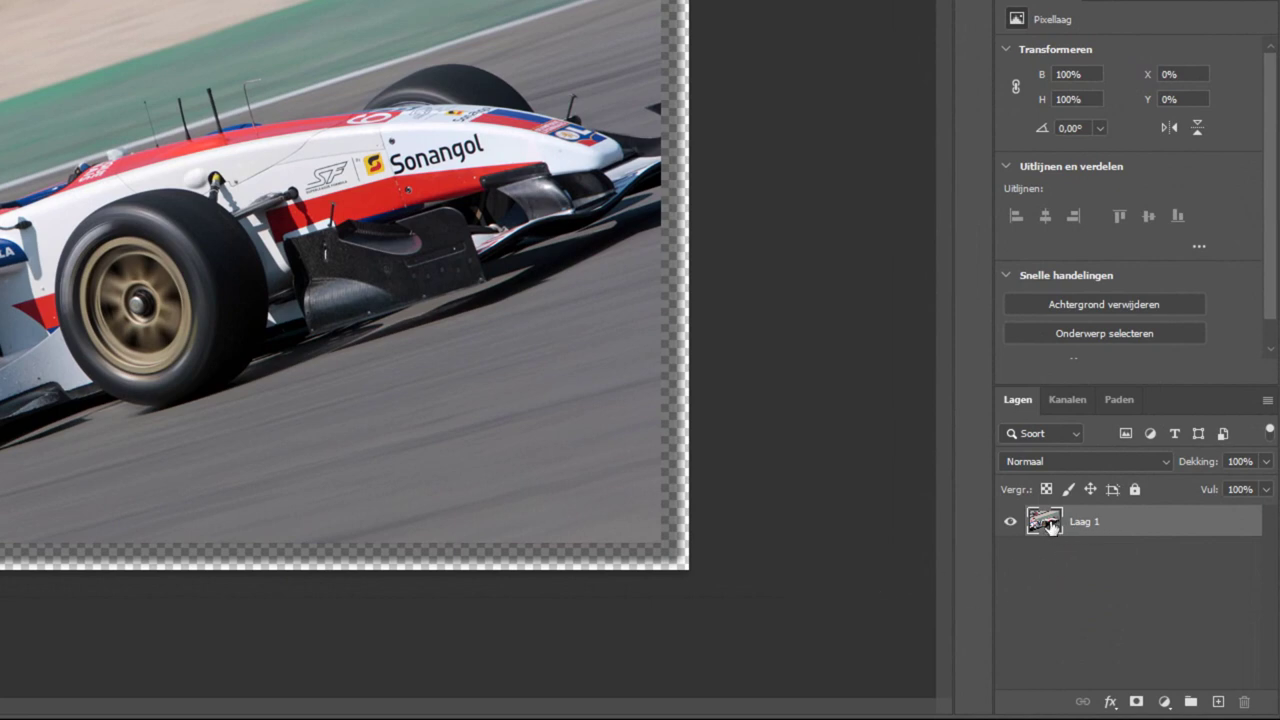
pyautogui.moveTo(1050, 527)
pyautogui.mouseDown()
pyautogui.moveTo(247, 172)
pyautogui.moveTo(140, 73)
pyautogui.moveTo(646, 414)
pyautogui.moveTo(808, 557)
pyautogui.moveTo(778, 565)
pyautogui.mouseUp()
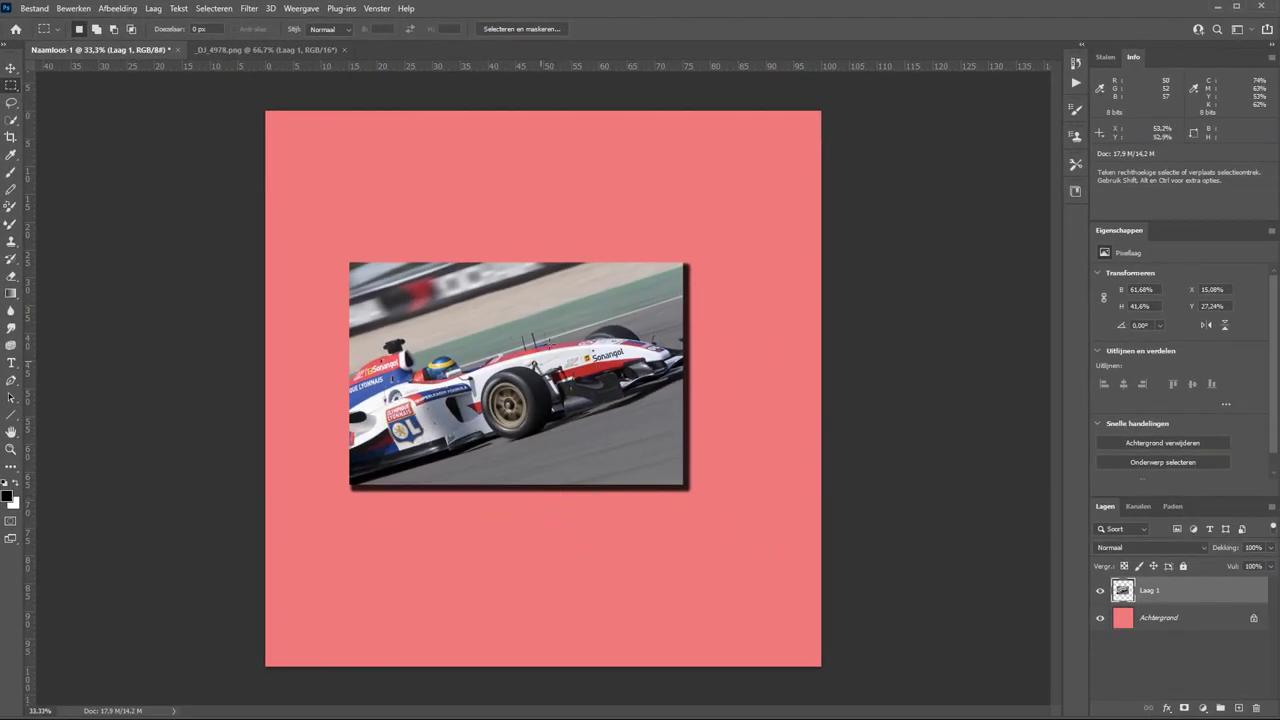
# Reposition the race car photo to the lower middle of the pink canvas
pyautogui.click(11, 68)
pyautogui.moveTo(518, 320)
pyautogui.mouseDown()
pyautogui.moveTo(560, 268)
pyautogui.moveTo(562, 377)
pyautogui.mouseUp()
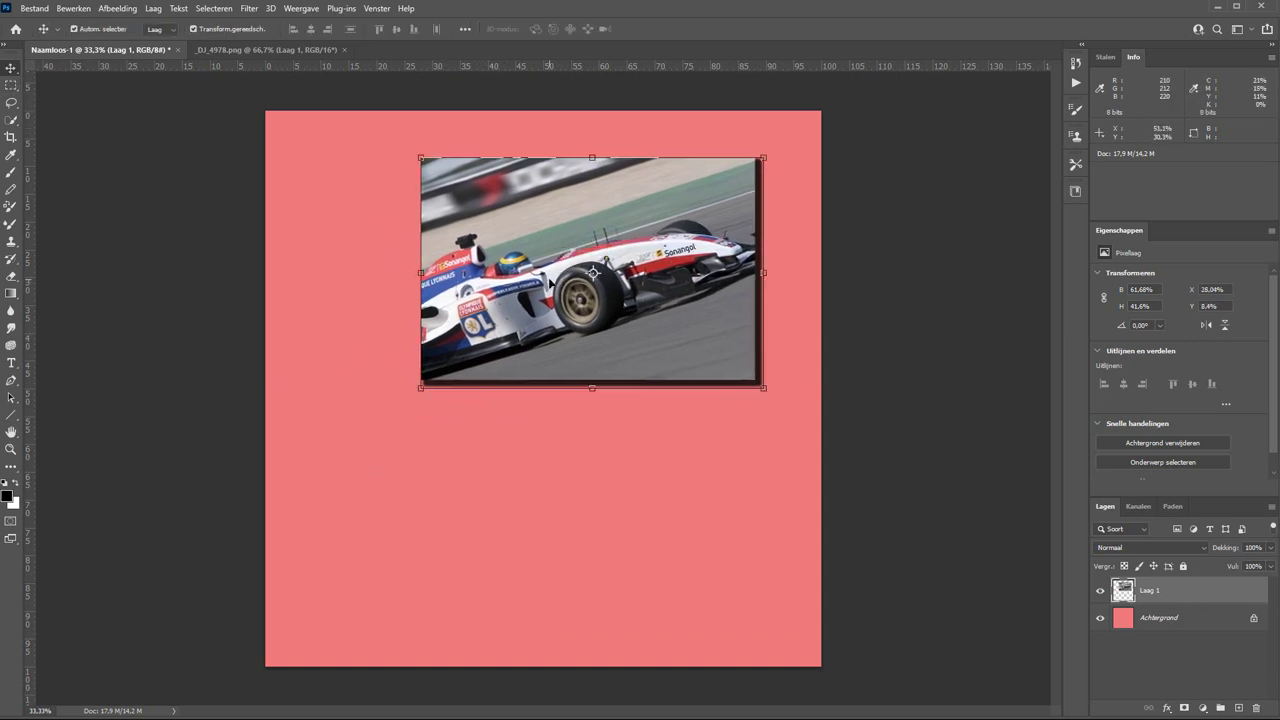
pyautogui.moveTo(566, 434); pyautogui.dragTo(579, 452)
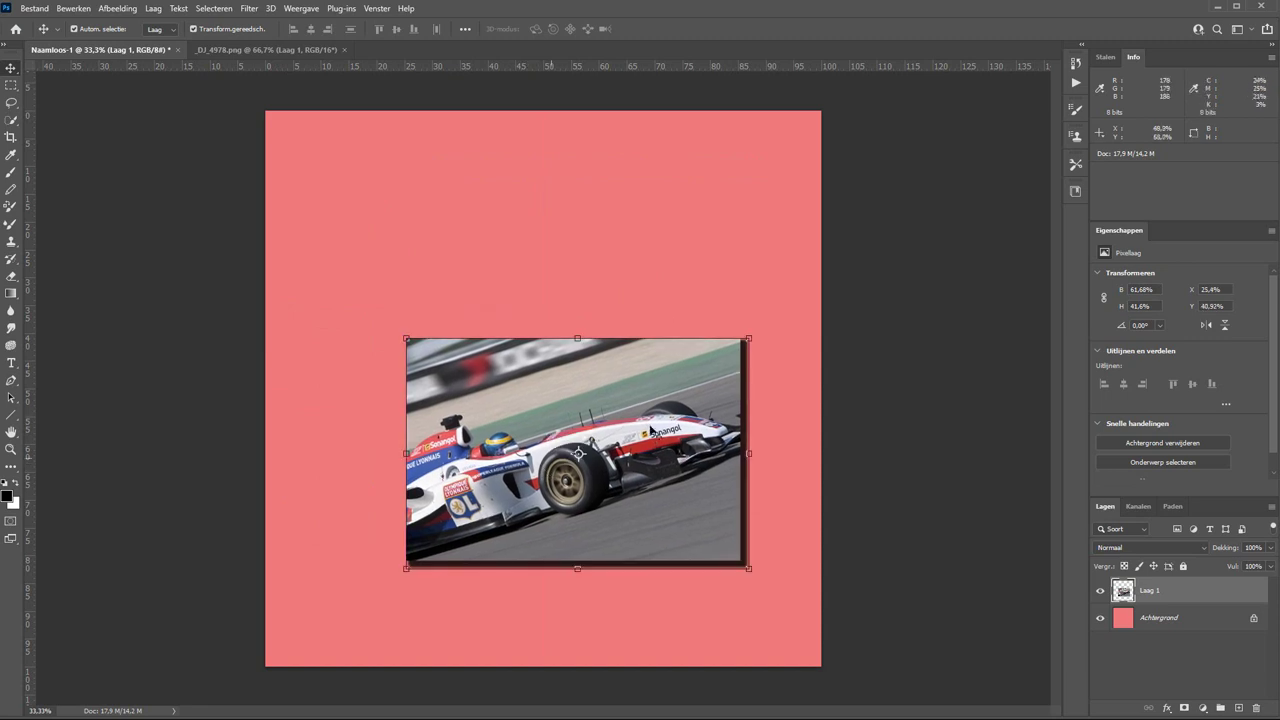
# Zoom in on the photo's top-right drop shadow, then zoom back out to the full document
pyautogui.press('z')
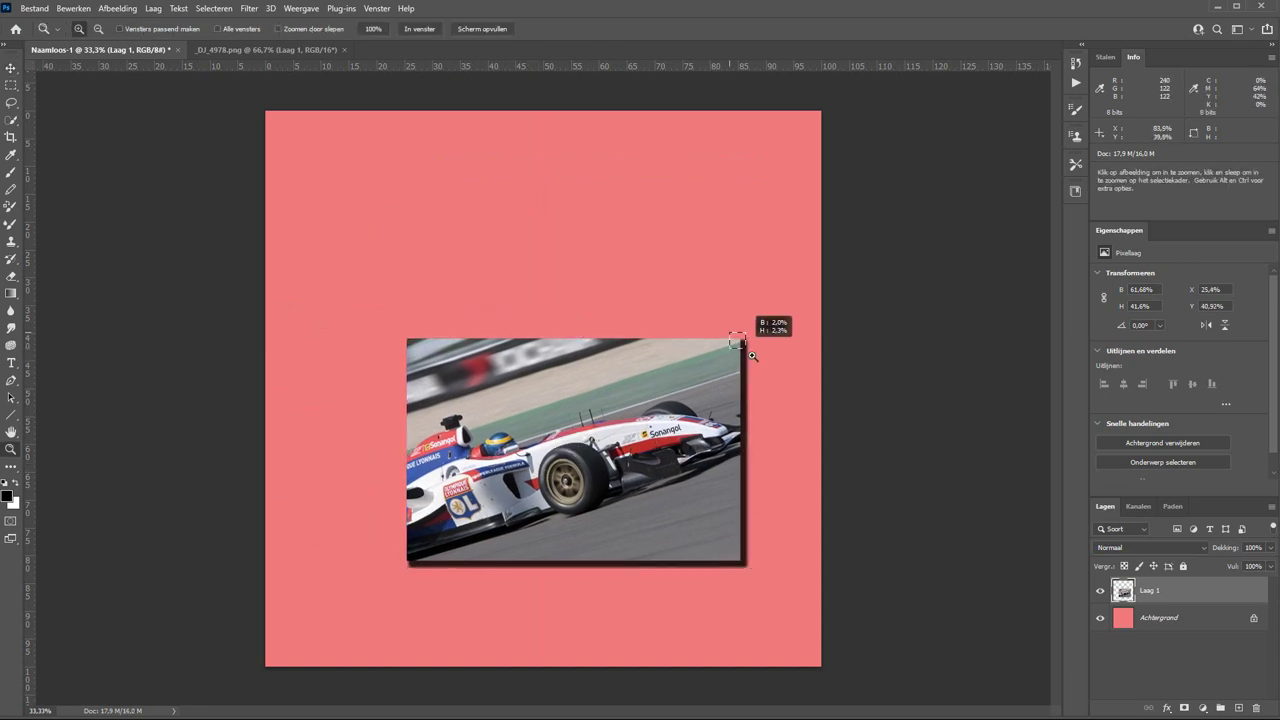
pyautogui.moveTo(740, 340); pyautogui.dragTo(760, 362)
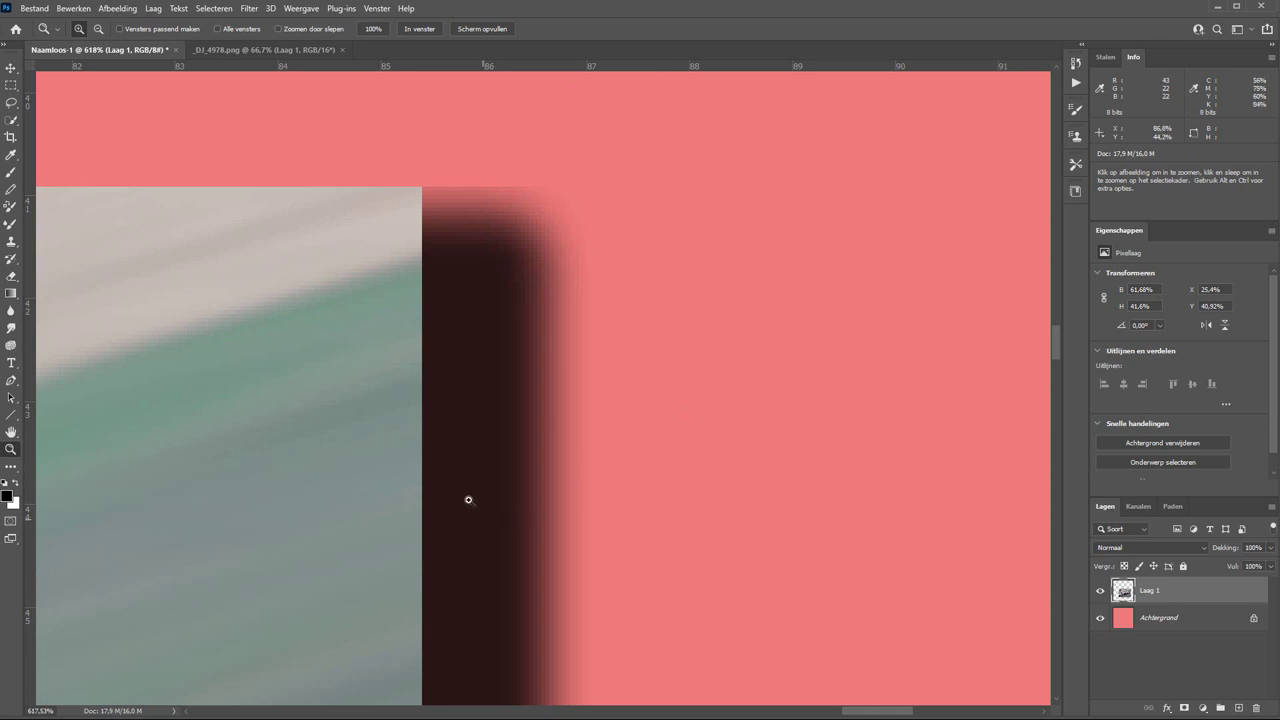
pyautogui.click(419, 28)
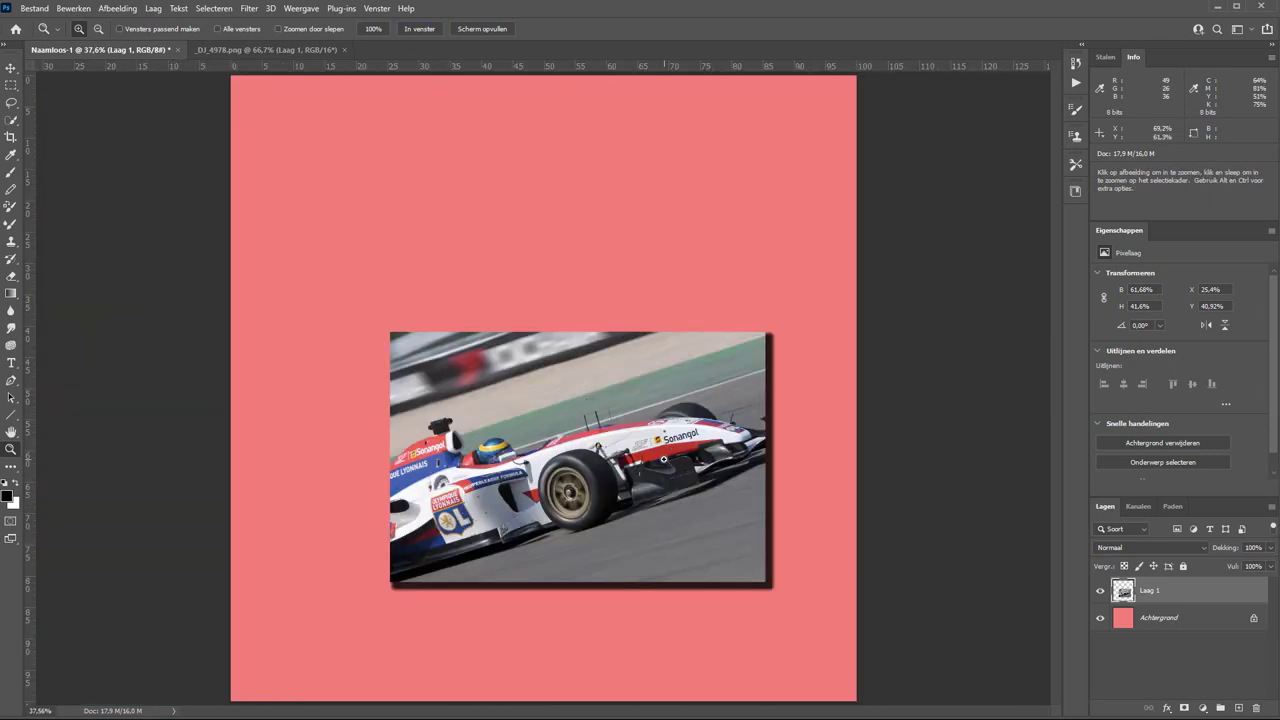